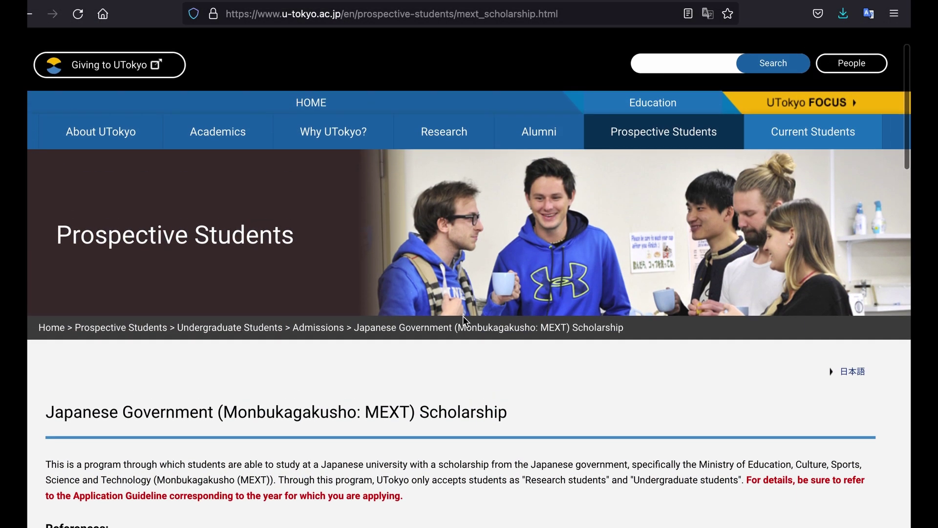
pyautogui.scroll(2, 463, 321)
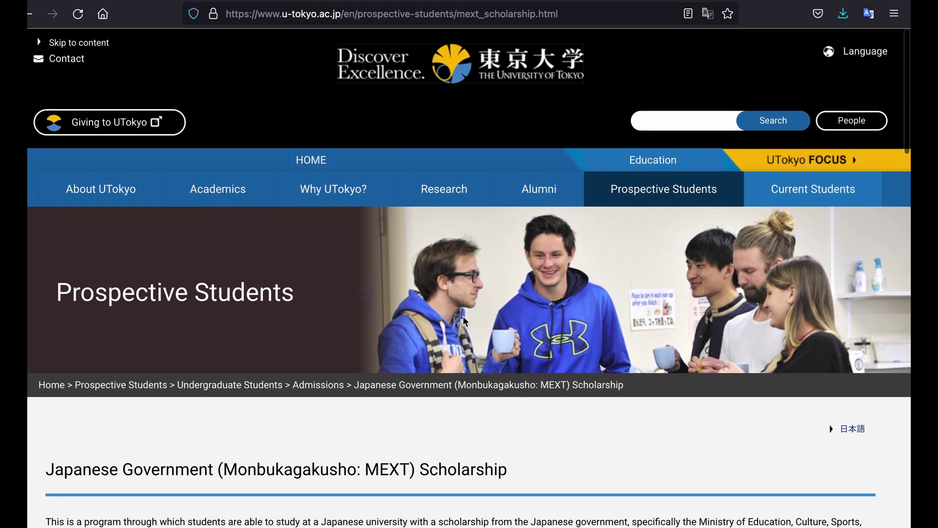
pyautogui.scroll(-4, 463, 320)
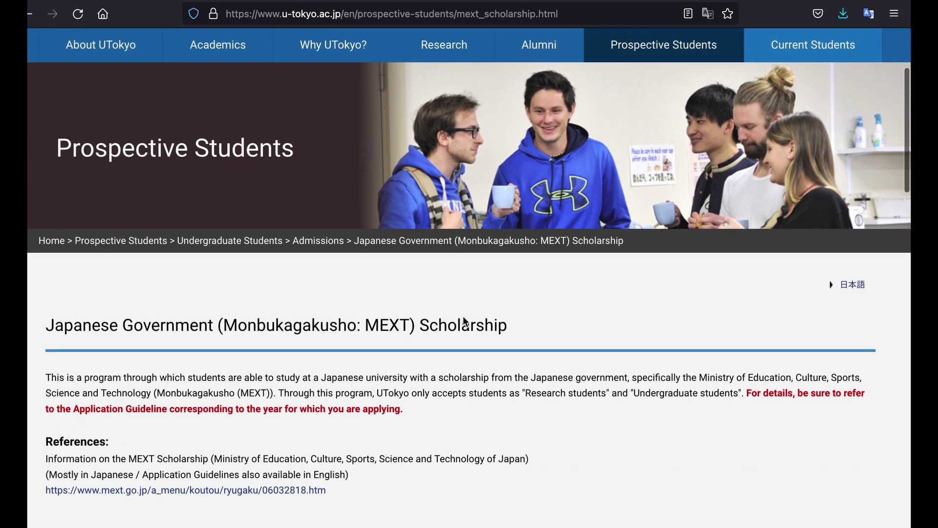
pyautogui.scroll(-3, 464, 321)
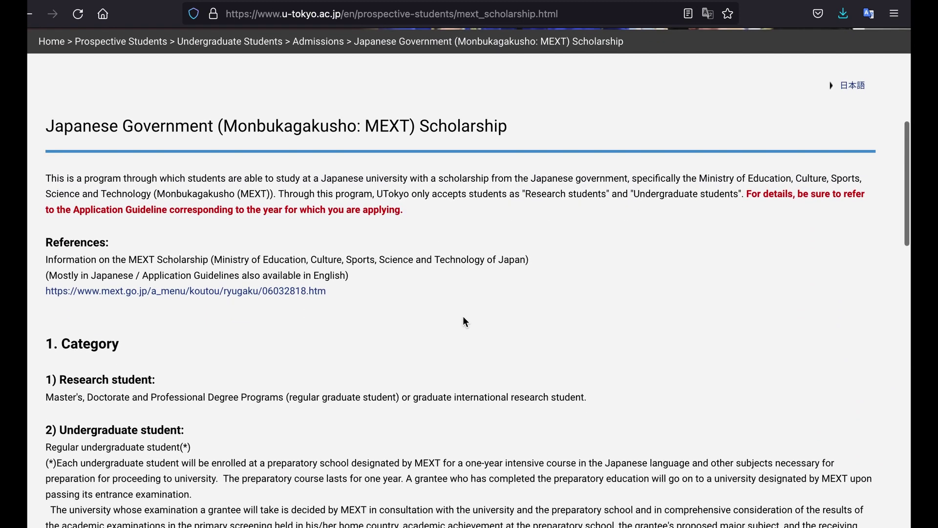
pyautogui.scroll(-1, 465, 321)
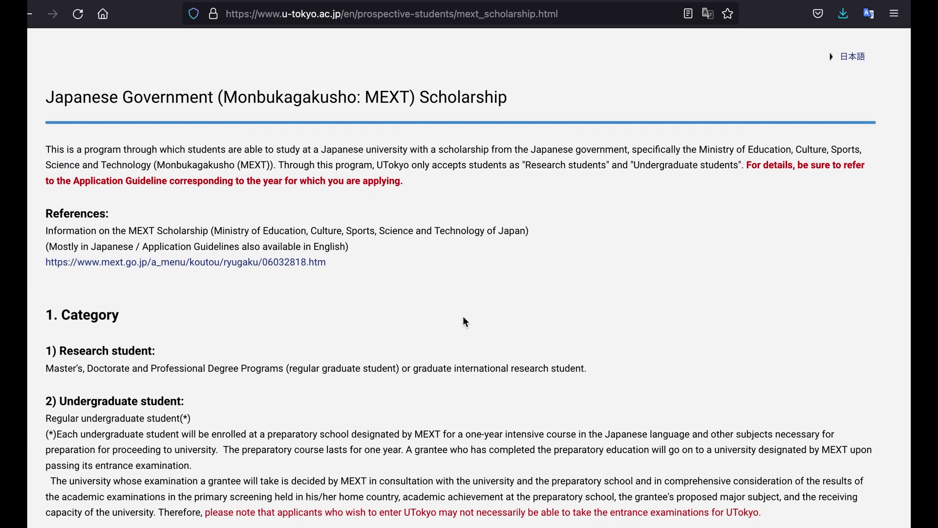
pyautogui.scroll(-1, 463, 317)
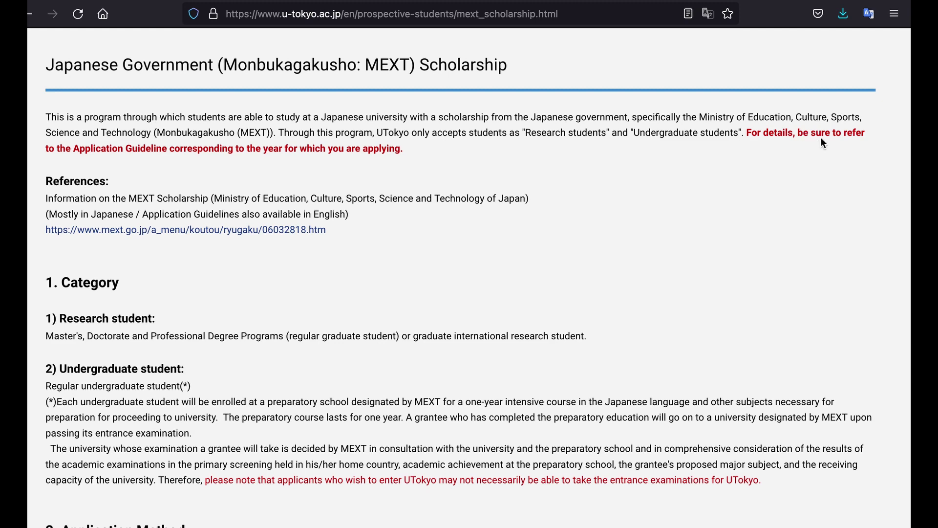
pyautogui.scroll(-3, 262, 210)
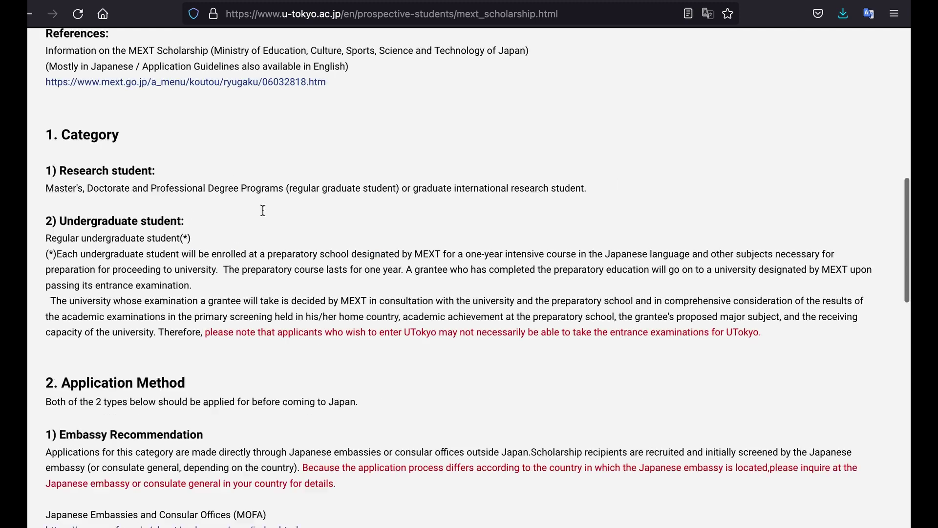
pyautogui.scroll(-1, 263, 210)
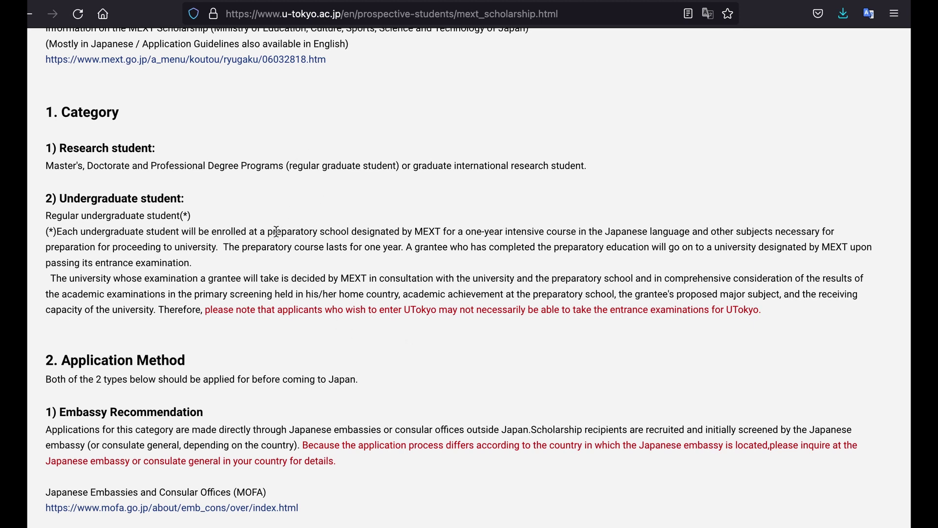
# - Highlight the Undergraduate student passage from 'results of' through 'capacity of the university'
pyautogui.moveTo(268, 231); pyautogui.dragTo(439, 230)
pyautogui.click(432, 332)
pyautogui.moveTo(821, 278); pyautogui.dragTo(400, 294)
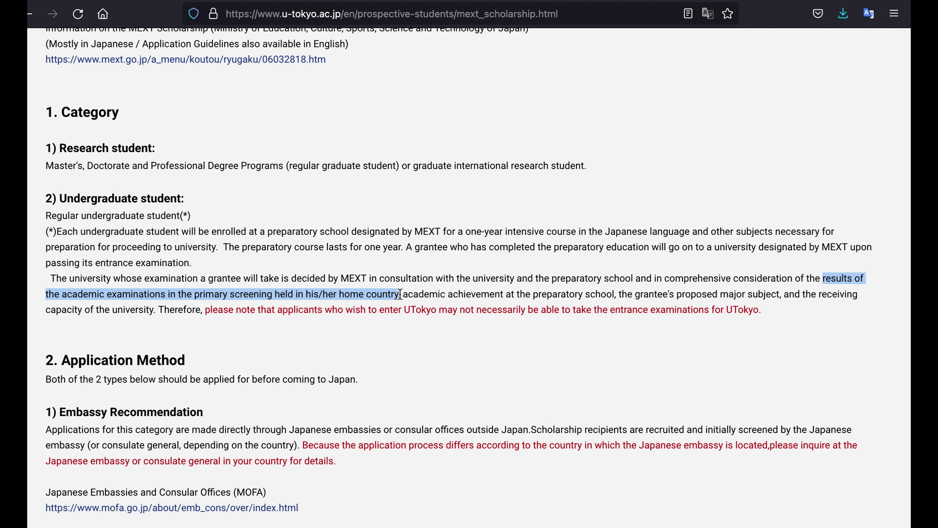
pyautogui.moveTo(401, 295); pyautogui.dragTo(618, 294)
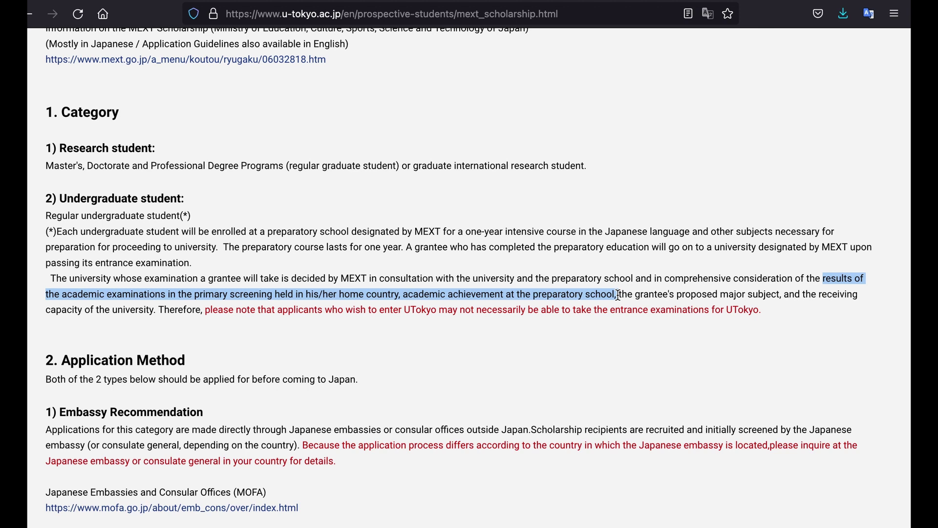
pyautogui.moveTo(618, 294); pyautogui.dragTo(153, 310)
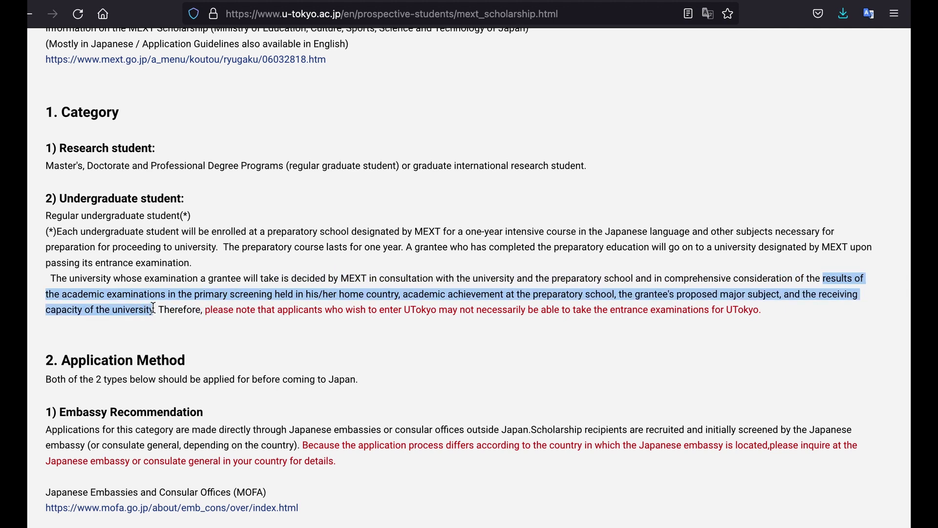
pyautogui.moveTo(153, 307); pyautogui.dragTo(153, 308)
# - Leave and re-enter full-screen view, scroll down, and clear the highlighted passage
pyautogui.press('ctrl+super+f')
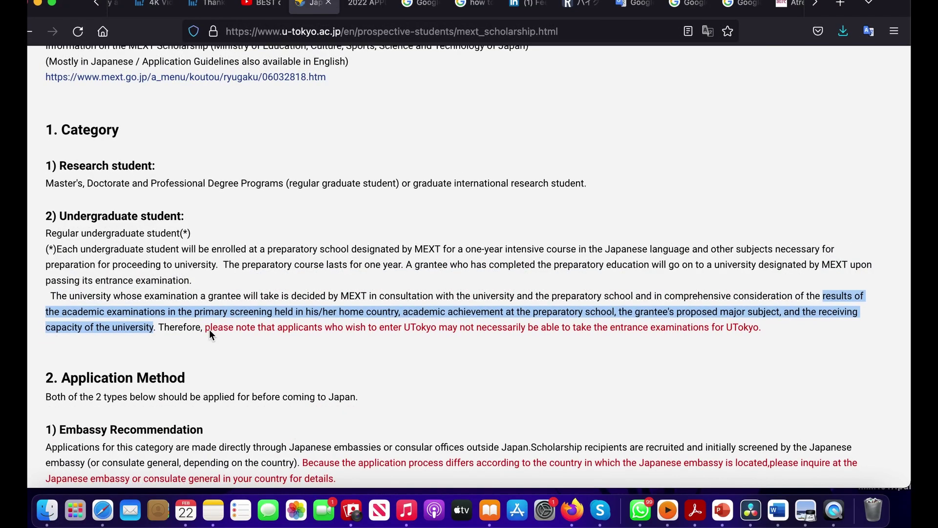
pyautogui.click(53, 4)
pyautogui.scroll(-2, 244, 379)
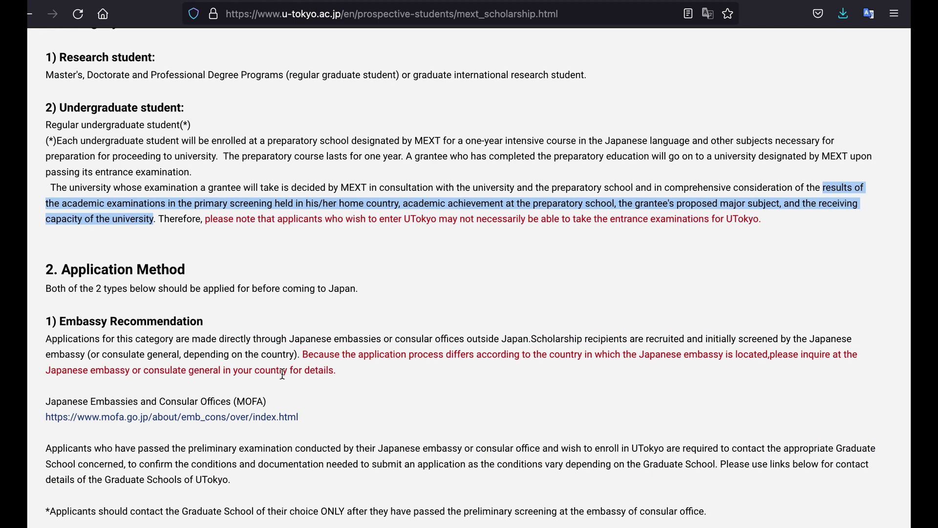
pyautogui.scroll(-3, 282, 375)
pyautogui.click(282, 374)
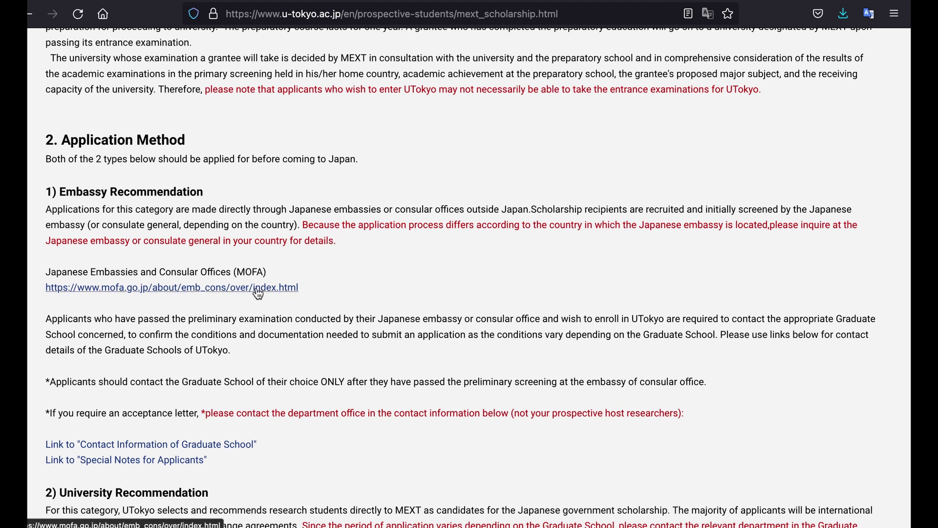
# - Scroll to Other Information and back, then switch to the Application_Undergraduate.pdf tab
pyautogui.scroll(-2, 323, 332)
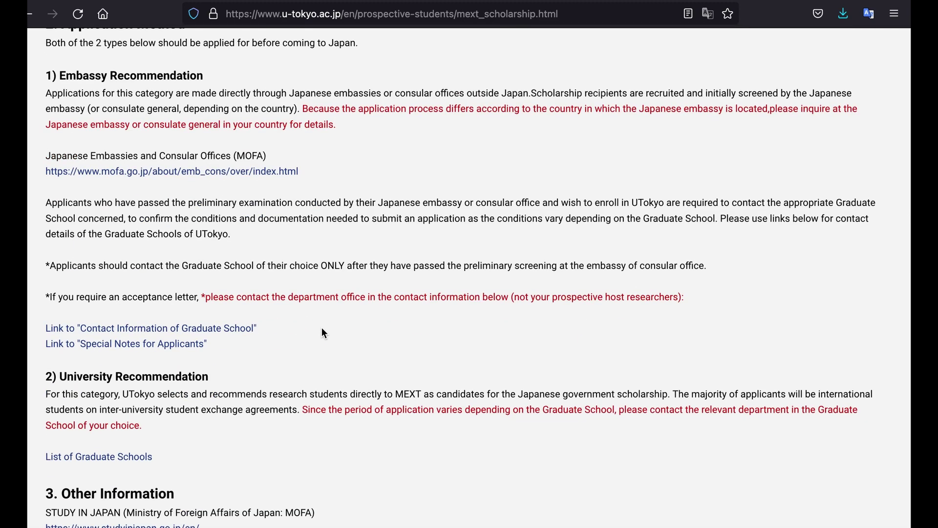
pyautogui.scroll(-1, 322, 333)
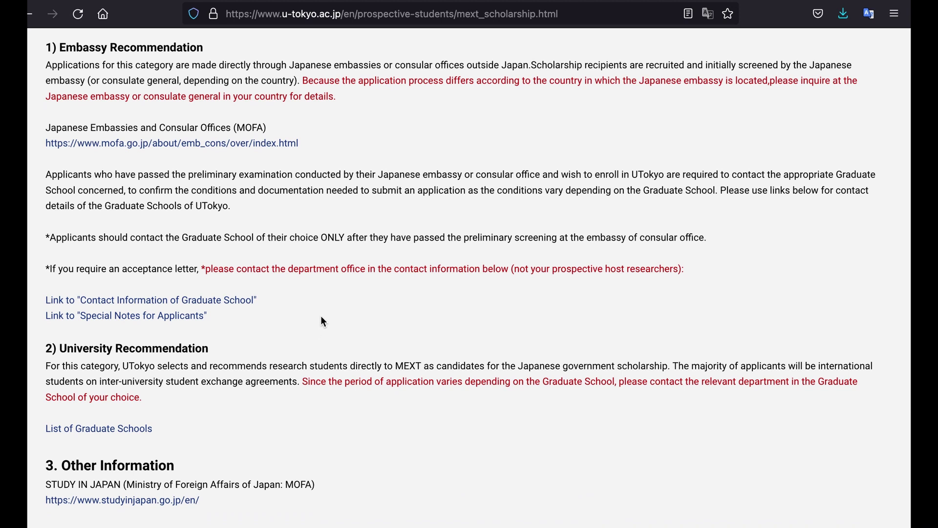
pyautogui.scroll(-1, 342, 321)
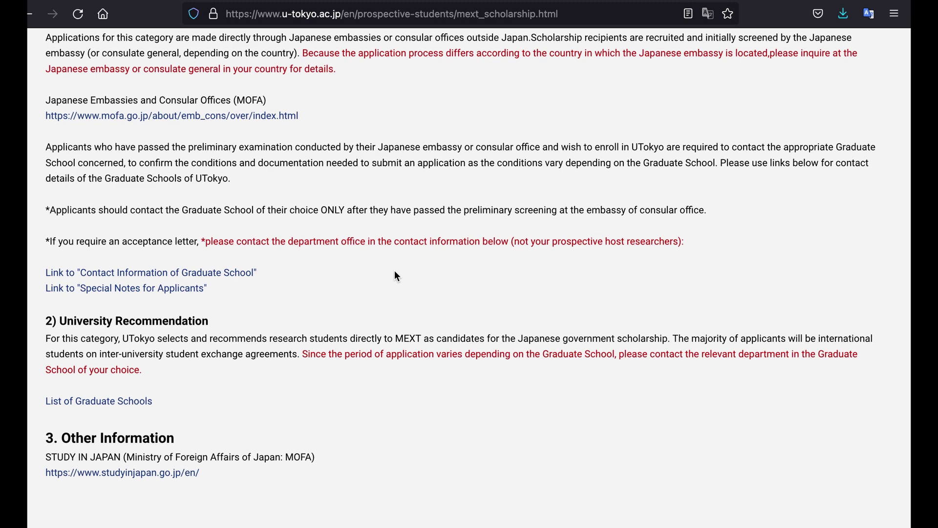
pyautogui.scroll(-3, 395, 272)
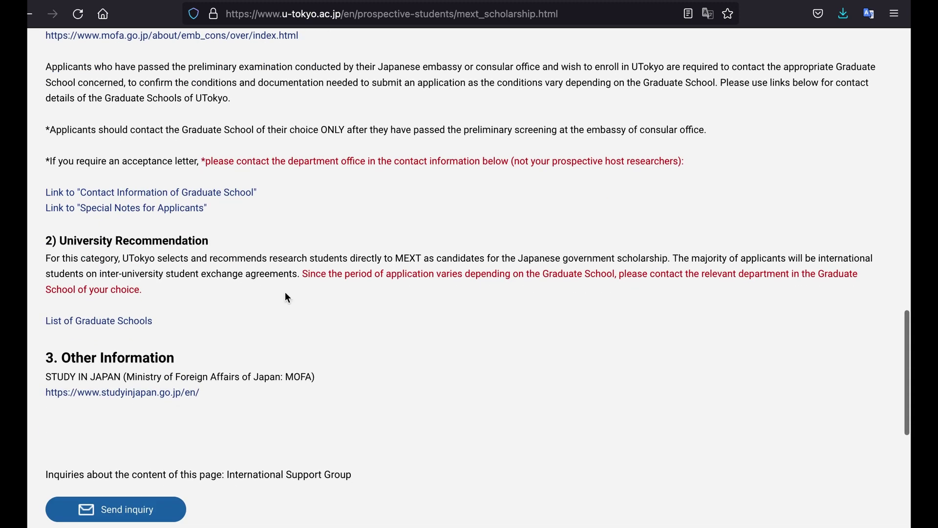
pyautogui.scroll(1, 249, 312)
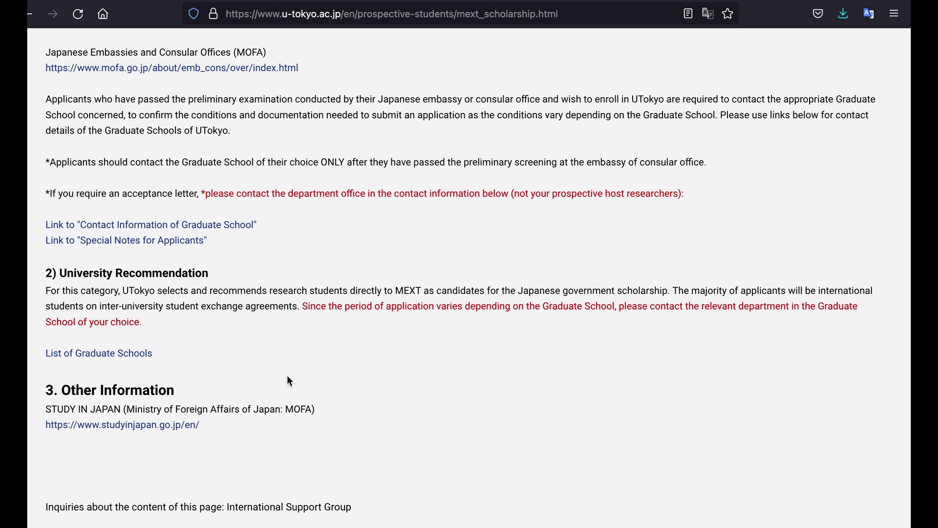
pyautogui.scroll(3, 287, 376)
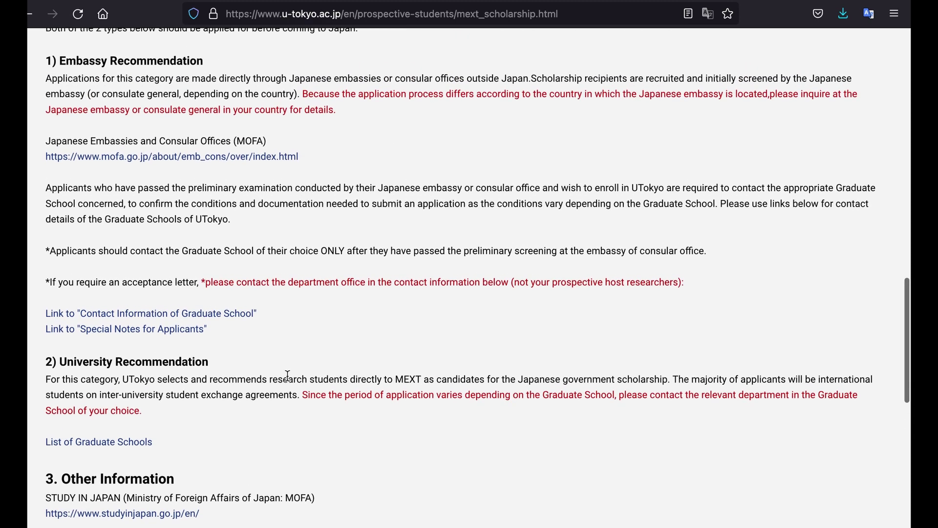
pyautogui.scroll(15, 287, 376)
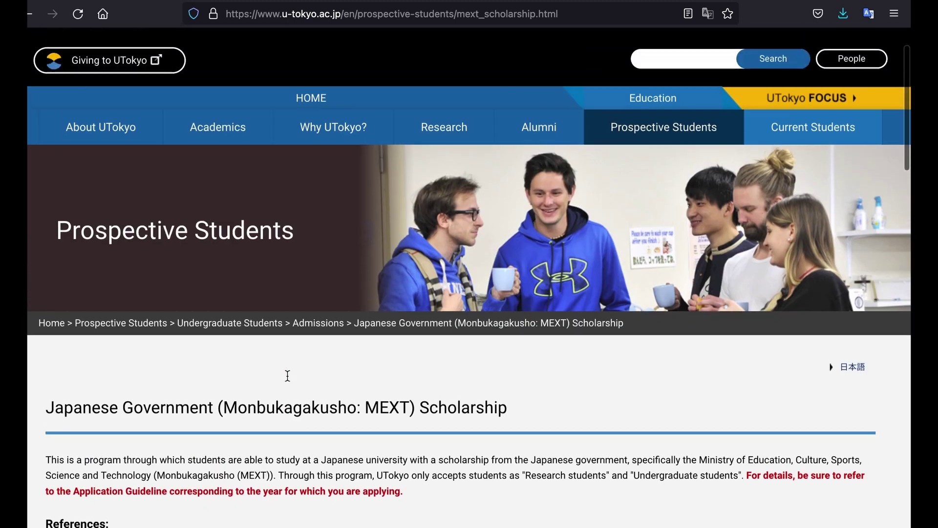
pyautogui.scroll(-14, 288, 376)
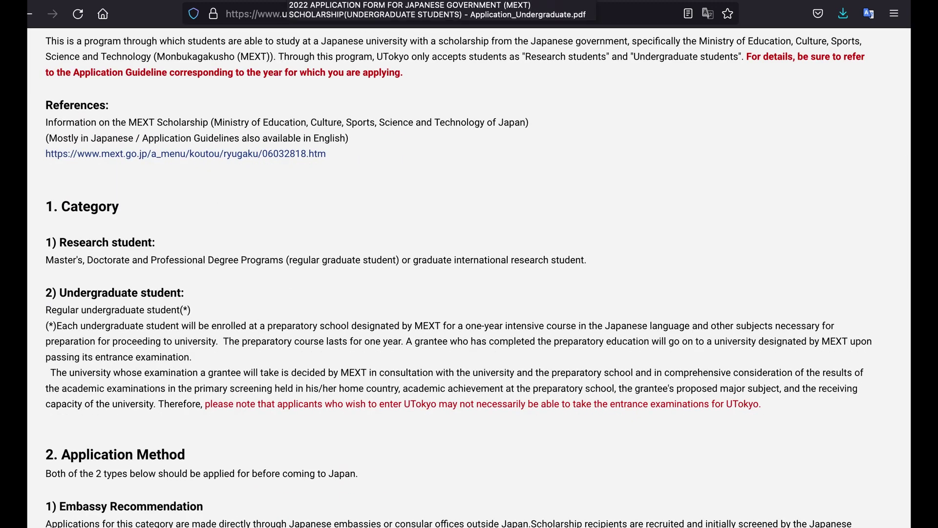
pyautogui.click(294, 2)
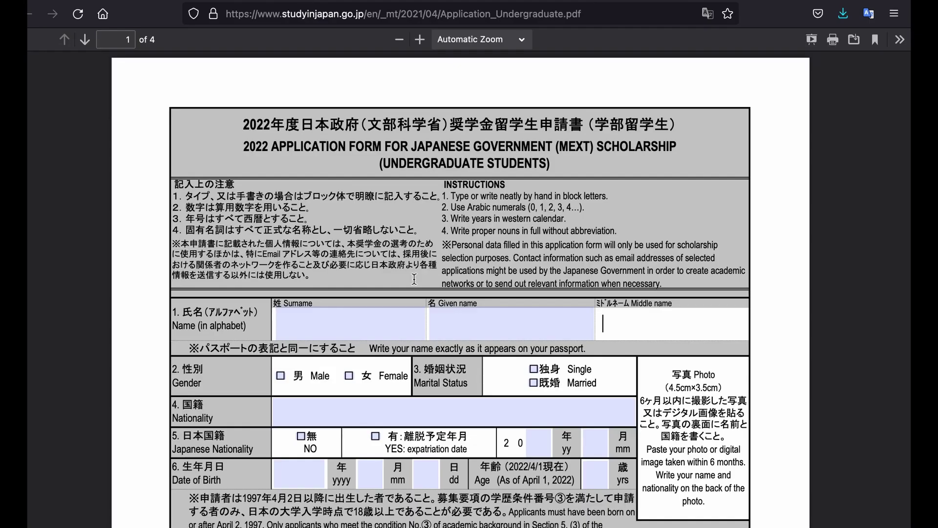
# - Enter the applicant's surname and middle name on the form
pyautogui.scroll(-3, 415, 285)
pyautogui.click(366, 206)
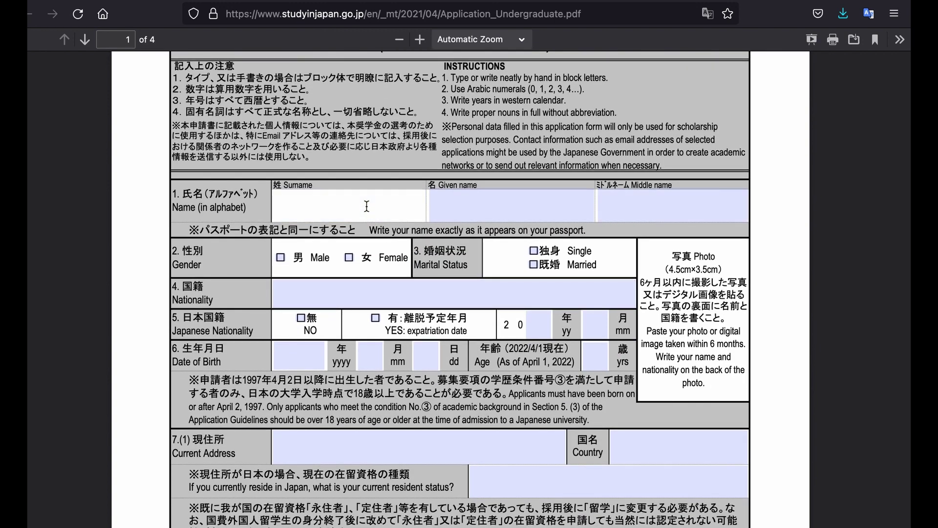
pyautogui.write('Cres')
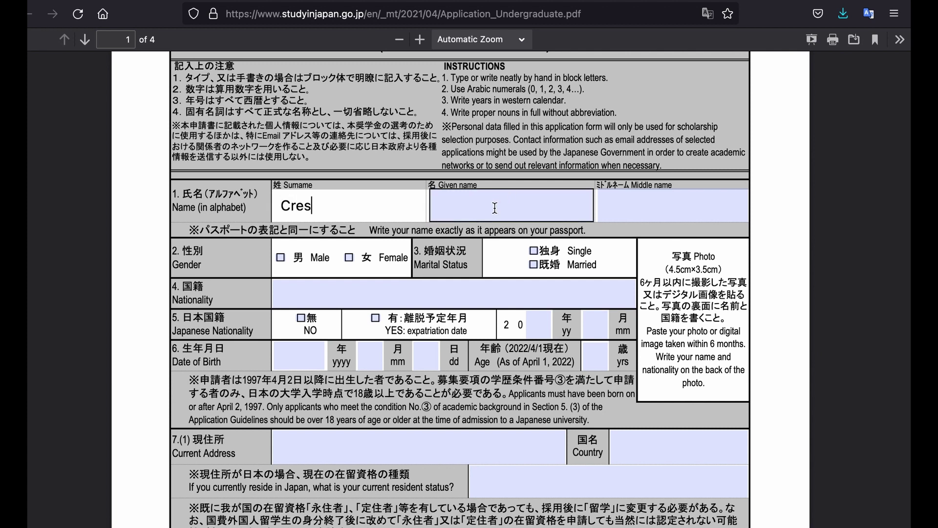
pyautogui.click(636, 205)
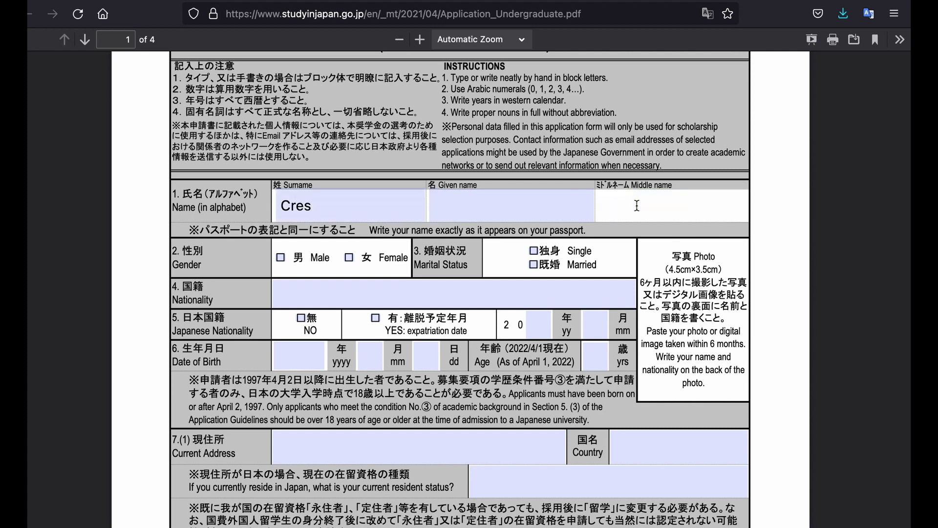
pyautogui.write('Mbe')
# - Tick Male and Married, enter nationality USA, and answer NO to Japanese nationality
pyautogui.click(281, 259)
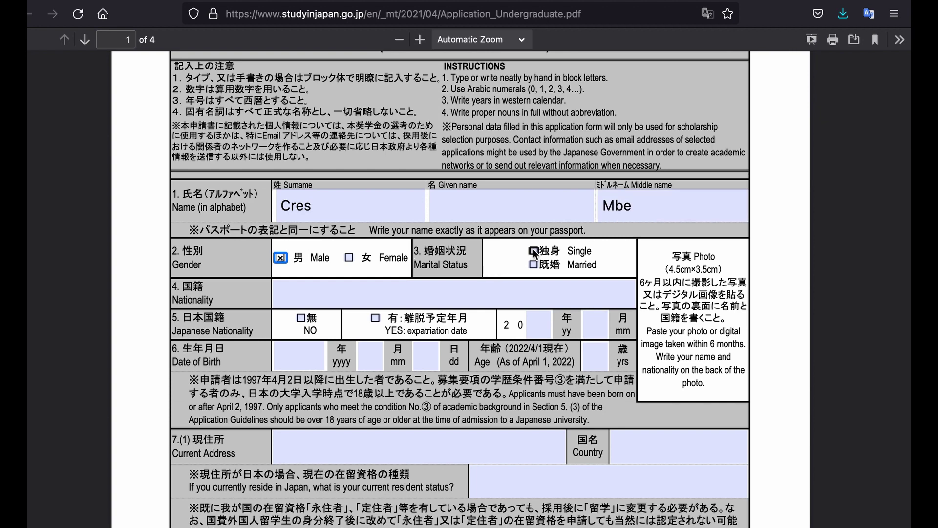
pyautogui.click(533, 264)
pyautogui.click(352, 295)
pyautogui.write('USA')
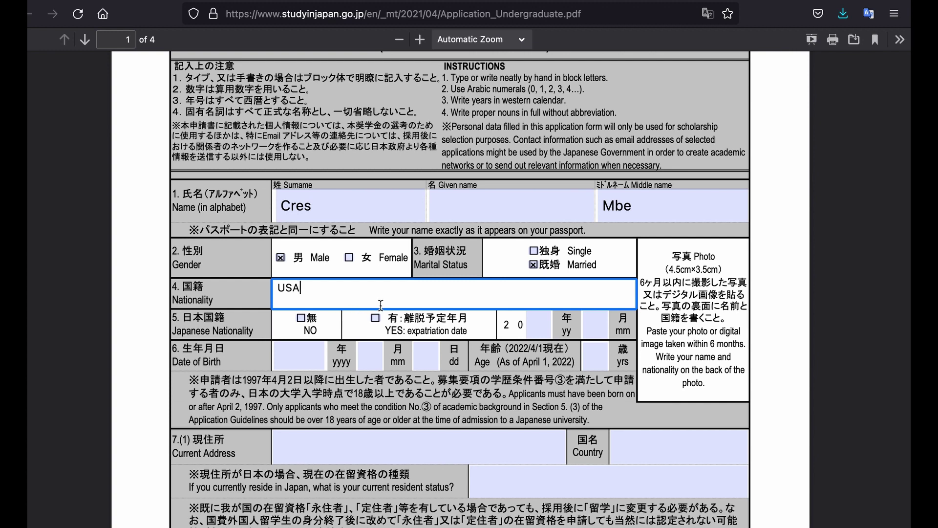
pyautogui.click(299, 316)
pyautogui.scroll(-2, 516, 369)
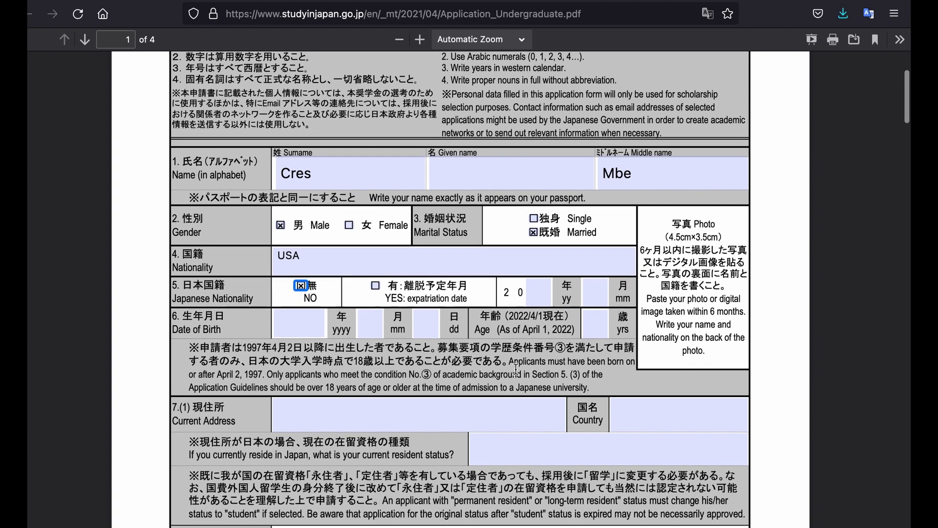
pyautogui.scroll(-3, 516, 369)
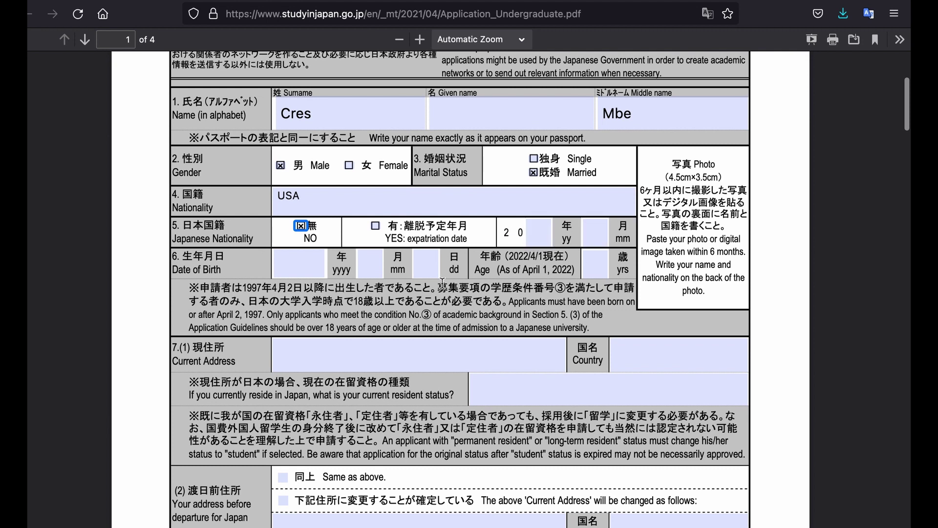
# - Enter birth date 1990 / 01 / 01 and age 32 years
pyautogui.click(291, 265)
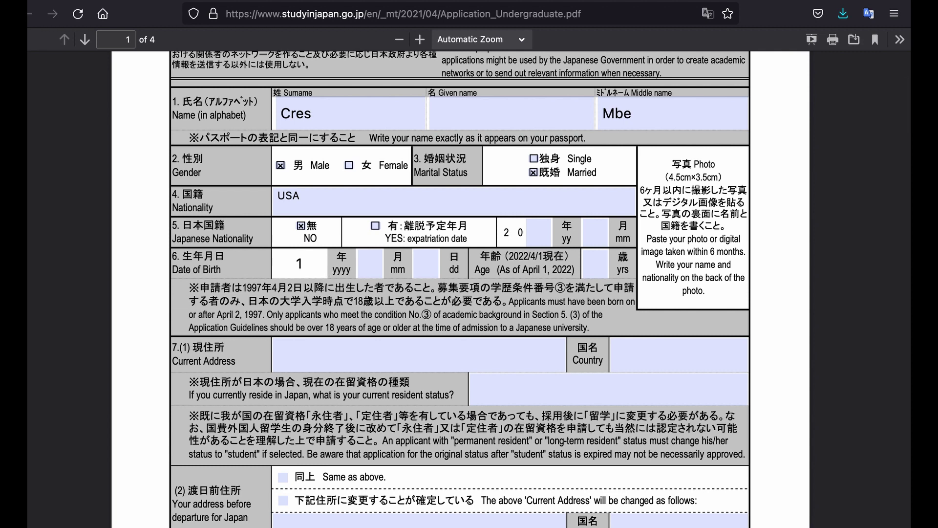
pyautogui.write('1990')
pyautogui.click(371, 264)
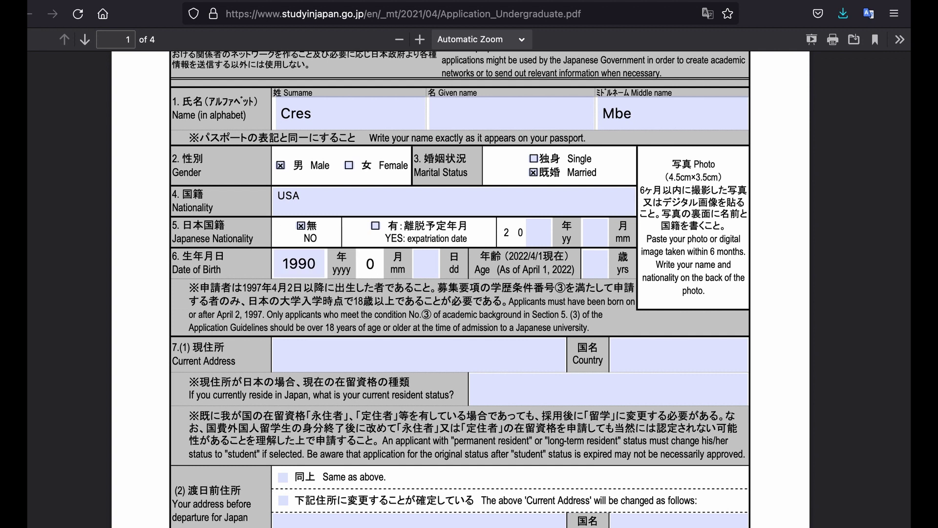
pyautogui.write('01')
pyautogui.click(421, 260)
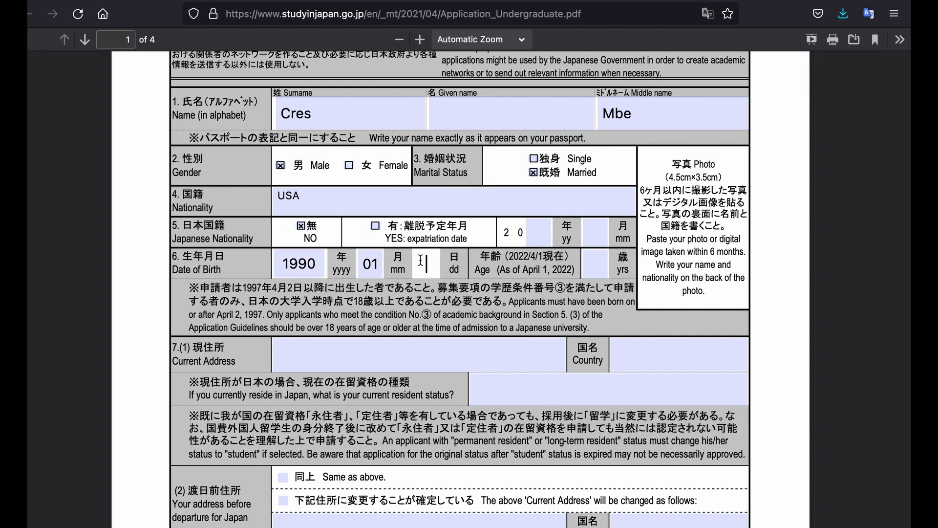
pyautogui.write('01')
pyautogui.click(589, 258)
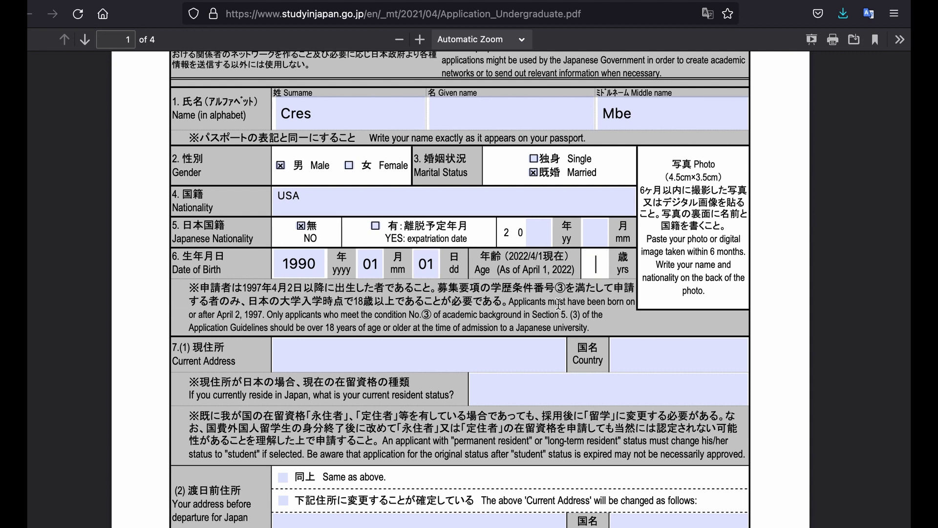
pyautogui.write('32')
pyautogui.scroll(-2, 443, 342)
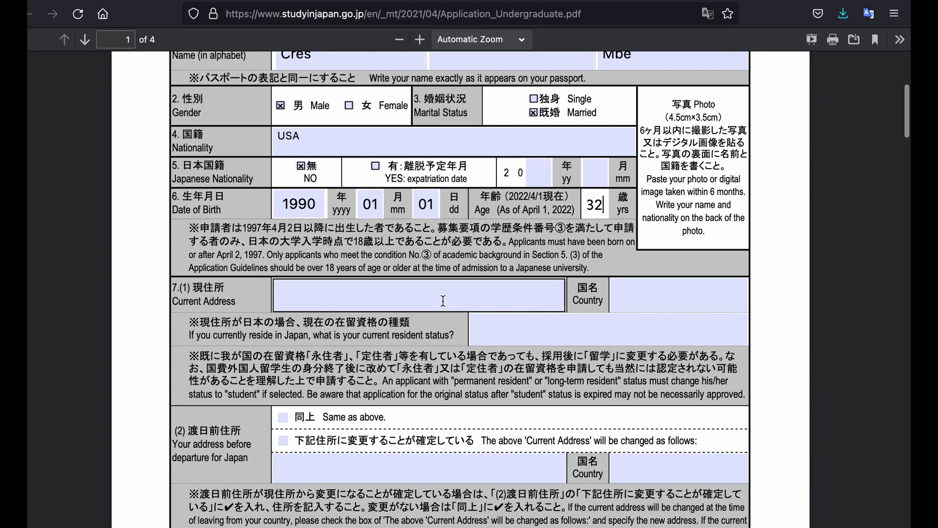
pyautogui.click(444, 299)
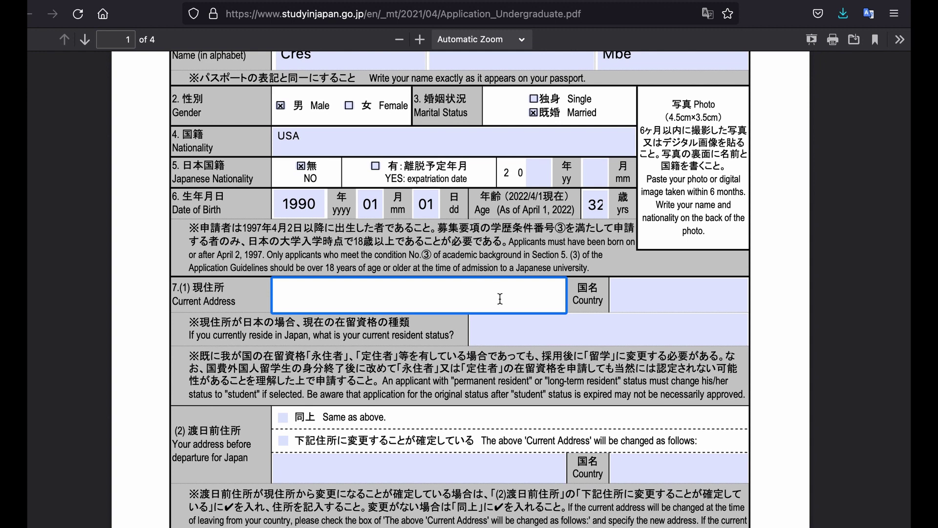
# - Enter the current street address, country USA, and resident status Work
pyautogui.click(660, 294)
pyautogui.write('USA')
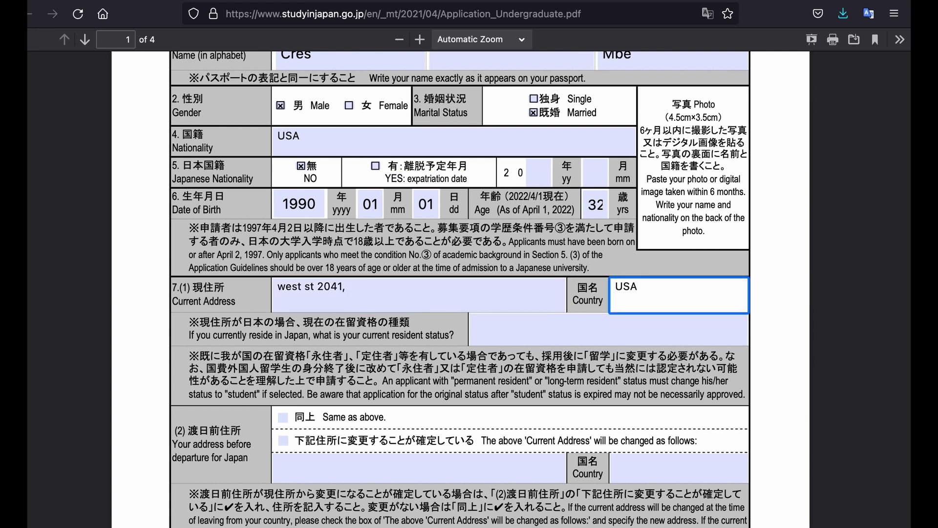
pyautogui.click(595, 325)
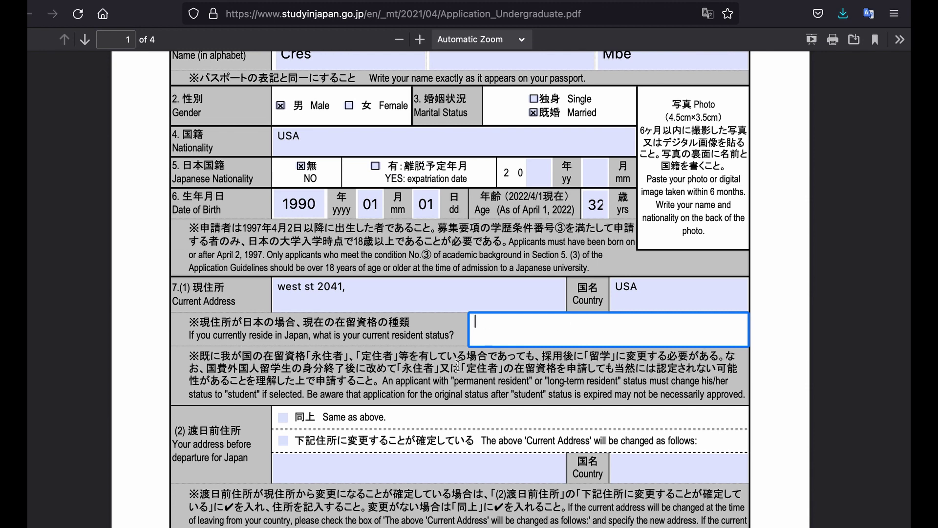
pyautogui.scroll(-1, 454, 364)
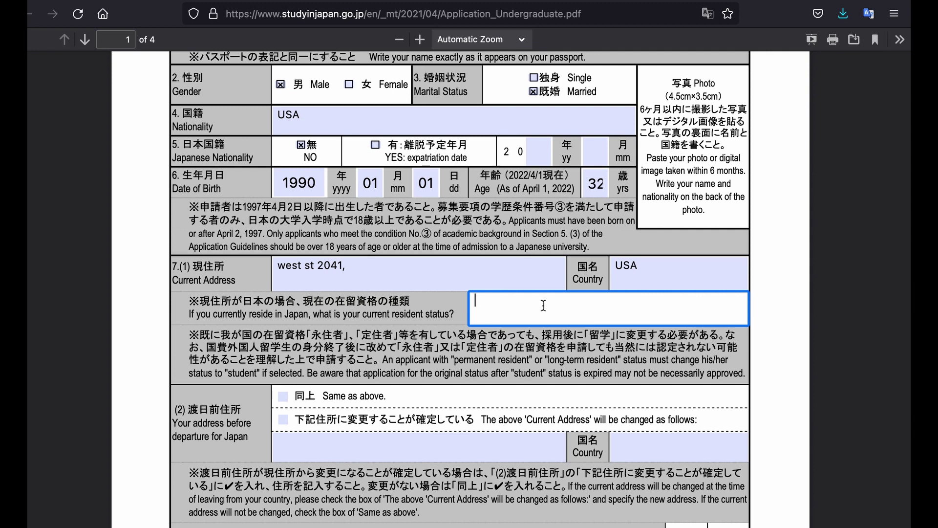
pyautogui.write('Worker')
pyautogui.press('BackSpace')
pyautogui.press('BackSpace')
pyautogui.scroll(-2, 283, 308)
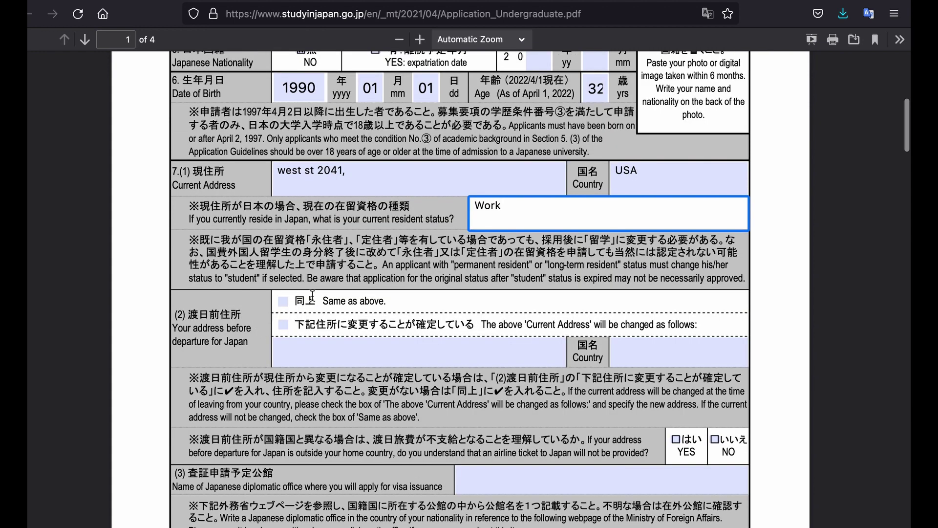
# - Mark that the pre-departure address will change and place the caret in its address box
pyautogui.click(283, 325)
pyautogui.click(318, 349)
pyautogui.click(318, 350)
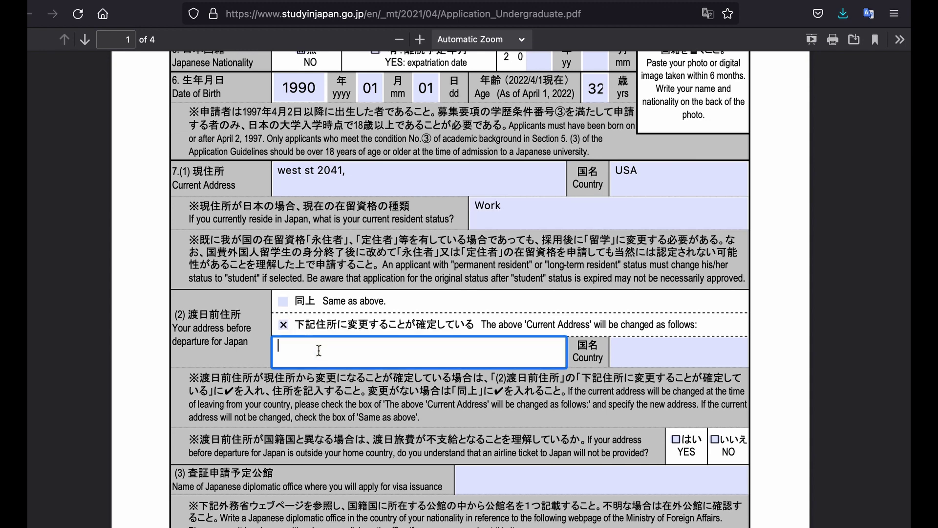
pyautogui.scroll(-3, 342, 356)
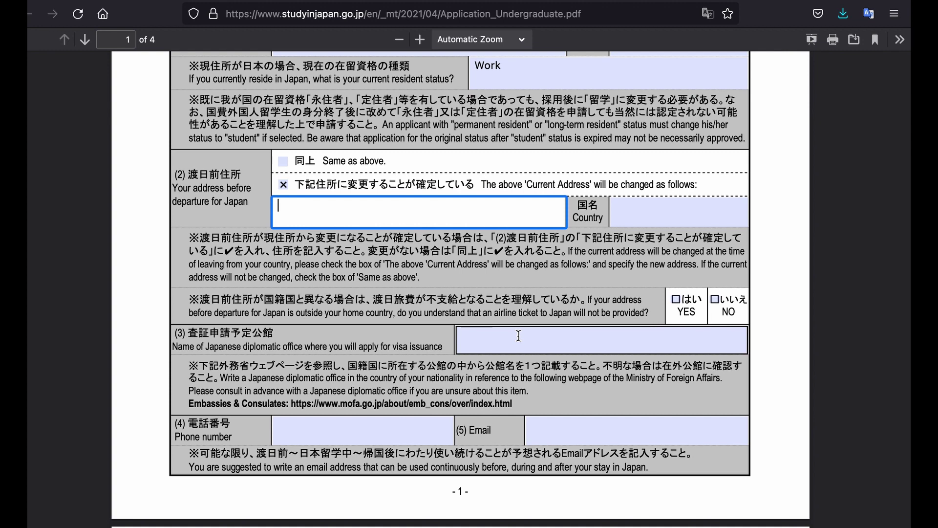
# - Enter Washington DC, USA as the visa-issuing diplomatic office
pyautogui.scroll(-2, 519, 336)
pyautogui.click(527, 302)
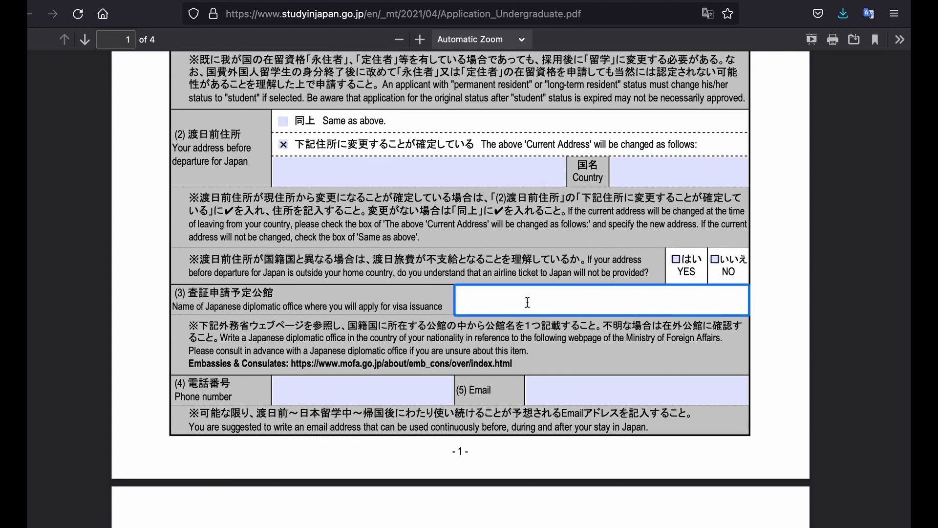
pyautogui.write('USA')
pyautogui.press('Home')
pyautogui.write('Washington DC,')
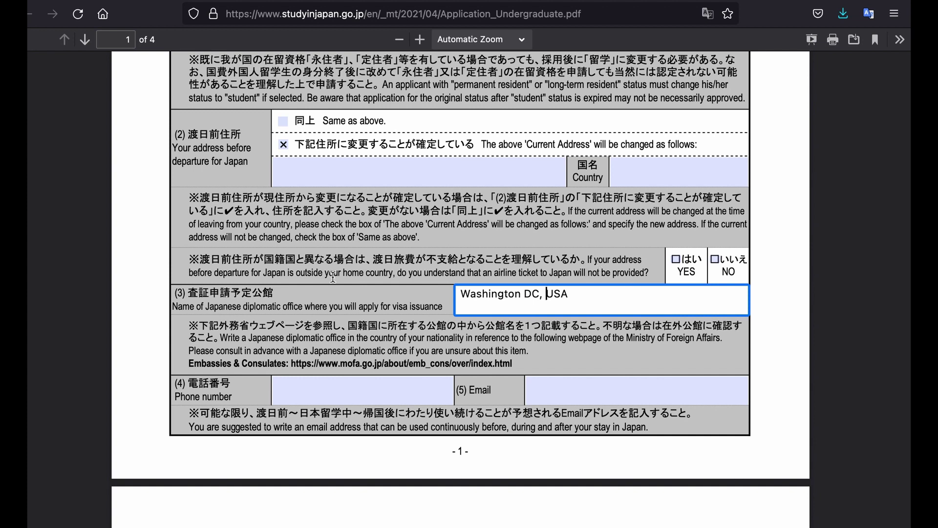
pyautogui.scroll(-3, 389, 332)
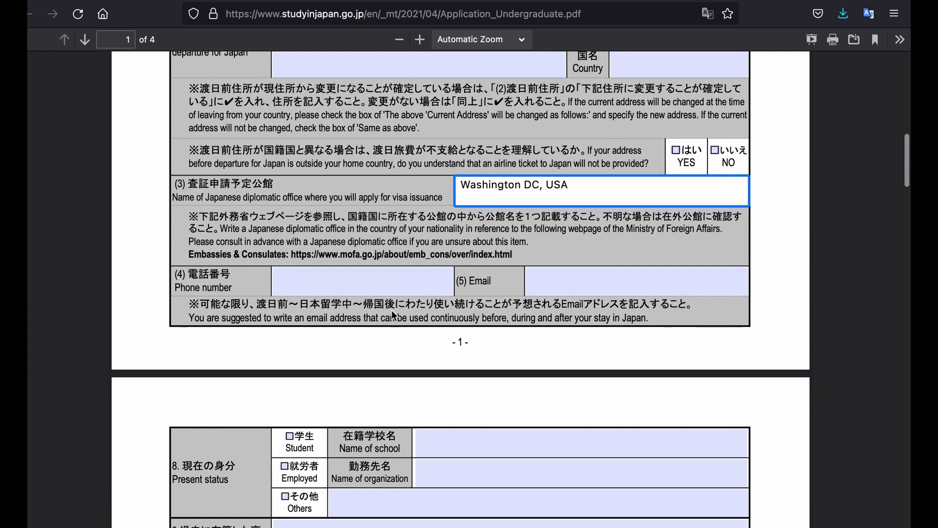
# - Fill in the applicant's phone number and begin the e-mail address
pyautogui.click(401, 286)
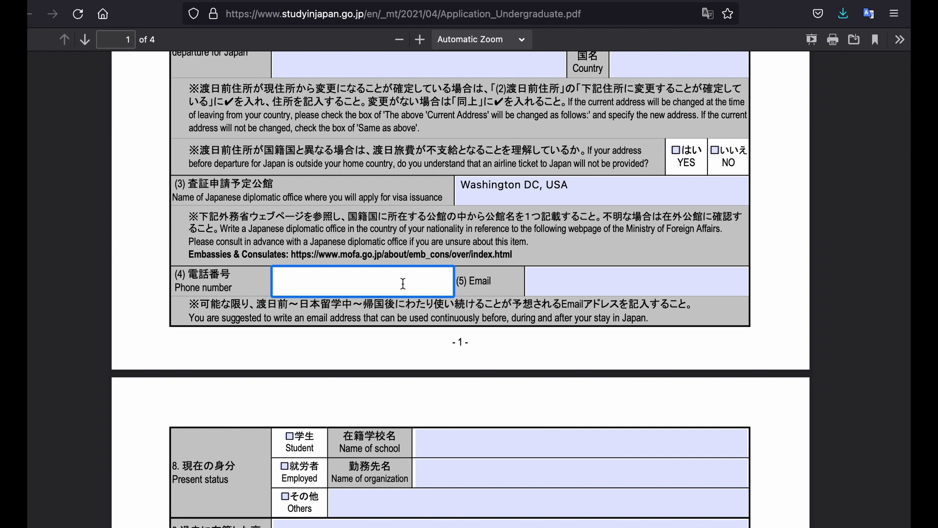
pyautogui.press('Tab')
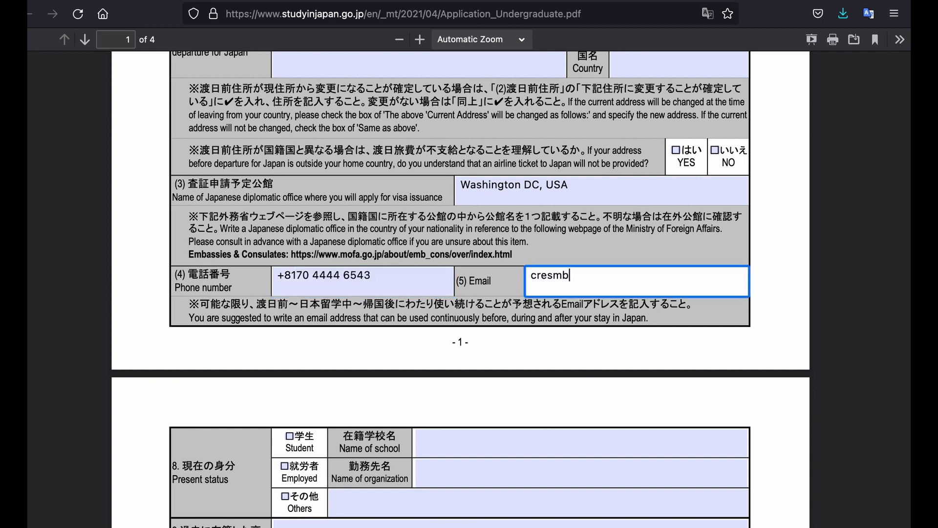
# - Enter University Tokyo as the name of the current school
pyautogui.scroll(-3, 535, 320)
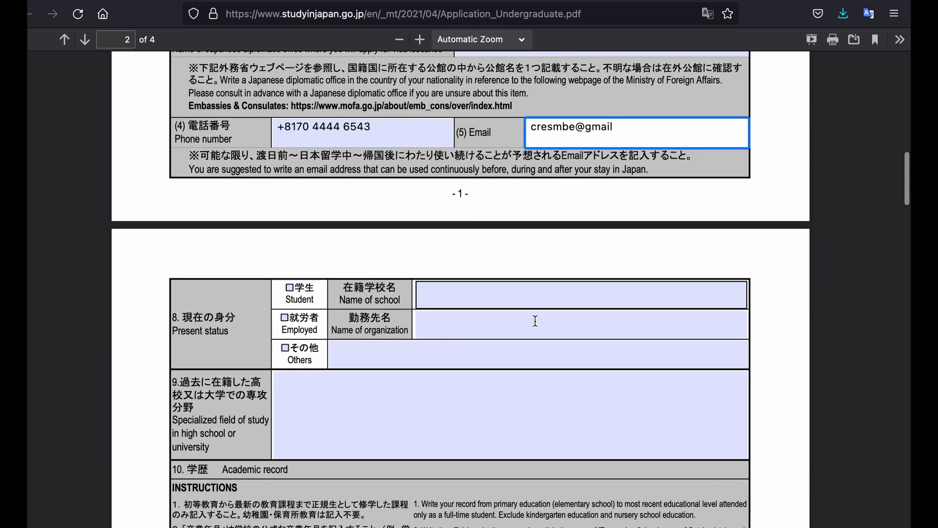
pyautogui.click(505, 296)
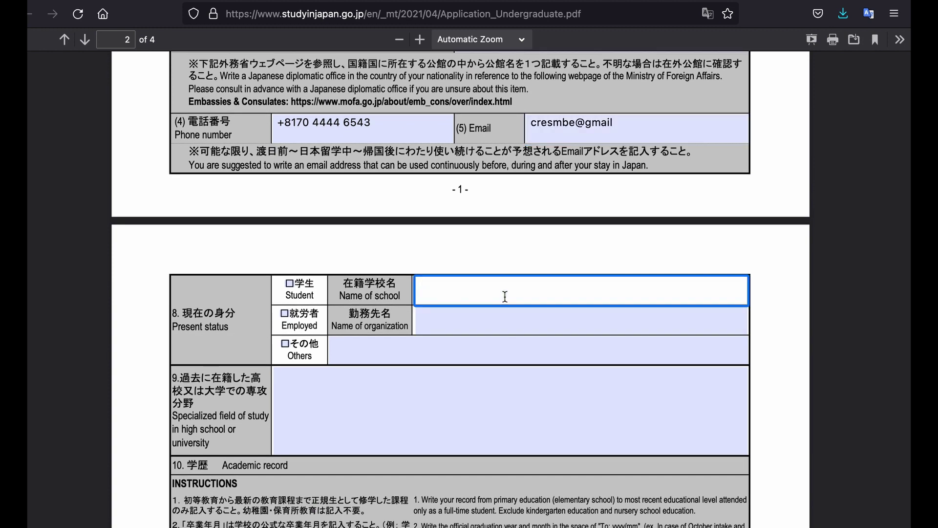
pyautogui.write('University Tokyo')
pyautogui.press('Left')
pyautogui.press('Left')
pyautogui.press('Left')
pyautogui.write('o')
pyautogui.scroll(-2, 469, 263)
pyautogui.click(470, 267)
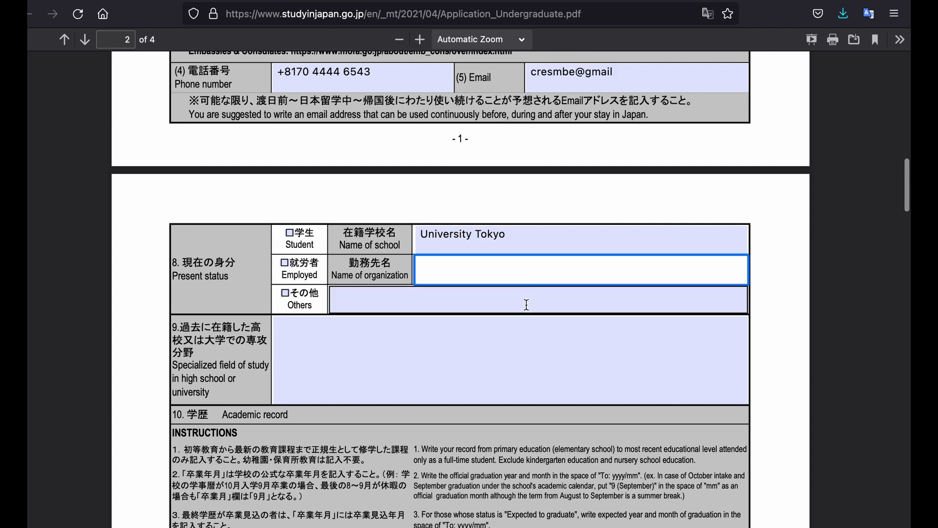
pyautogui.scroll(-3, 437, 293)
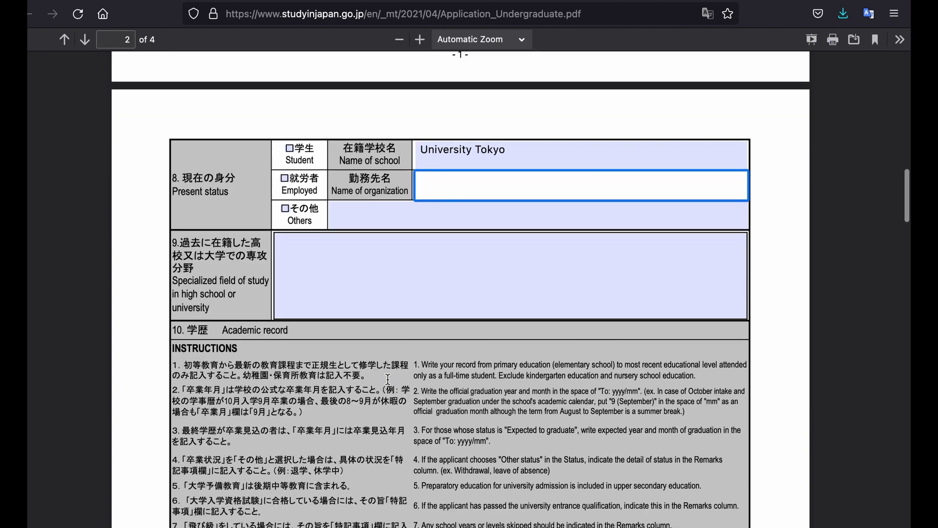
# - Set the previously studied specialized field to Engineer, then scroll to Academic record
pyautogui.click(428, 270)
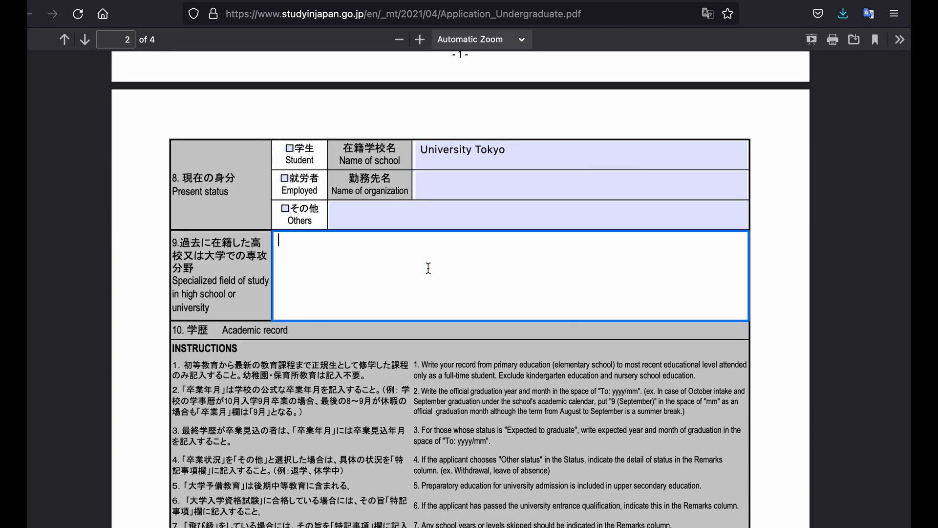
pyautogui.write('Medicin')
pyautogui.hotkey('ctrl', 'a')
pyautogui.write('Biomedical sciences')
pyautogui.moveTo(383, 241); pyautogui.dragTo(272, 243)
pyautogui.write('Engineer')
pyautogui.scroll(-3, 292, 289)
pyautogui.scroll(-2, 292, 288)
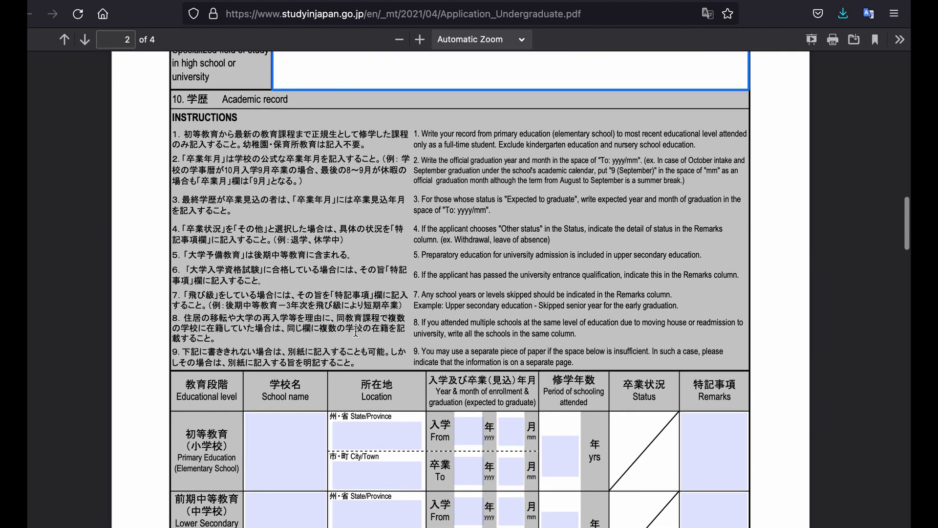
# - Type Clinton ES as the primary school name and scroll down to page 3
pyautogui.scroll(-4, 355, 330)
pyautogui.click(274, 267)
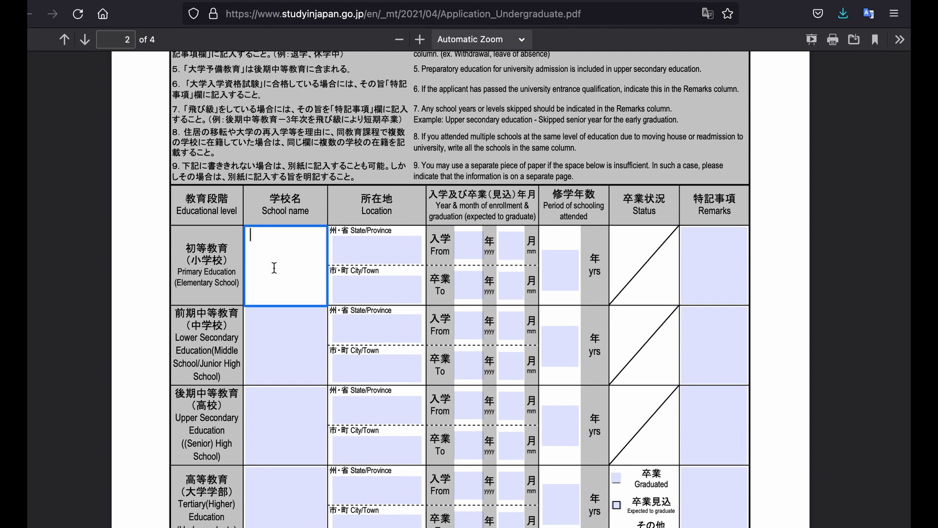
pyautogui.write('Clinton ES')
pyautogui.scroll(-3, 407, 252)
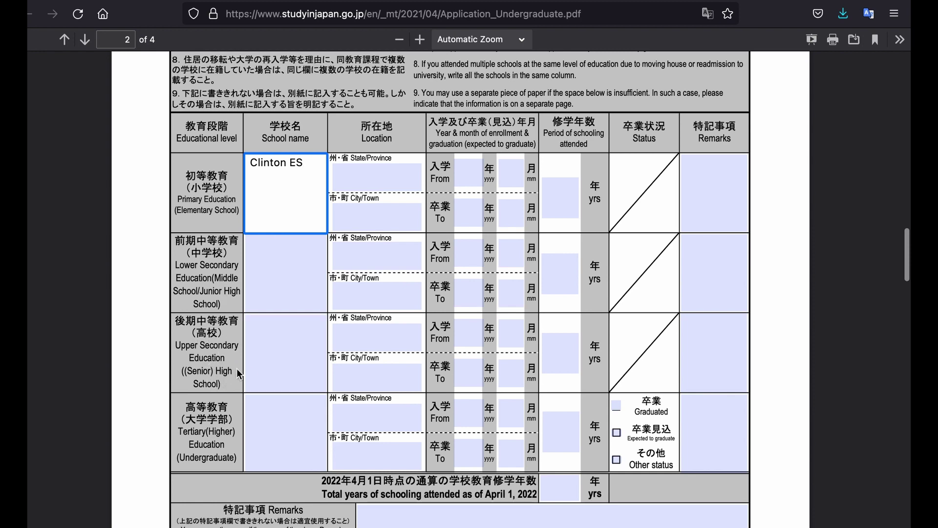
pyautogui.scroll(-3, 253, 366)
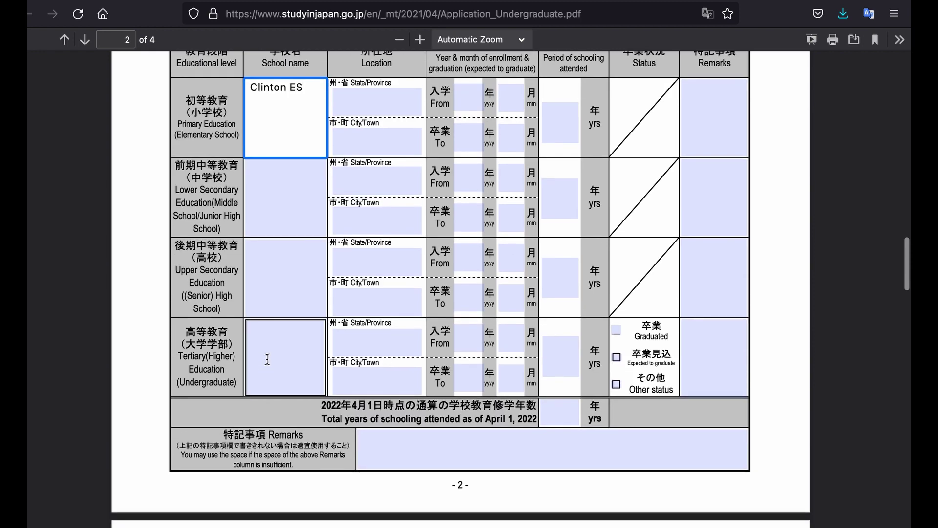
pyautogui.scroll(-4, 268, 360)
pyautogui.scroll(-3, 381, 308)
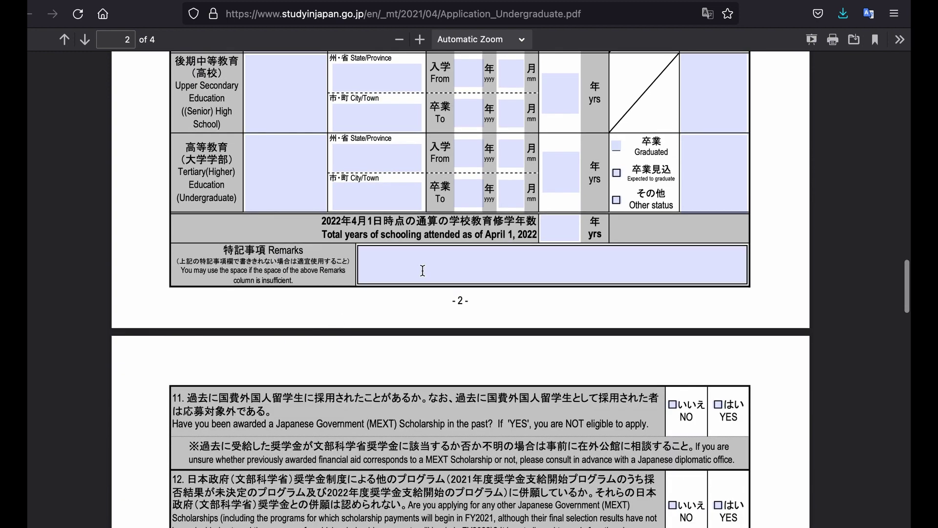
# - Answer NO to questions 11, 12 and 13(1), clearing the mistaken YES tick on question 12
pyautogui.scroll(-10, 479, 220)
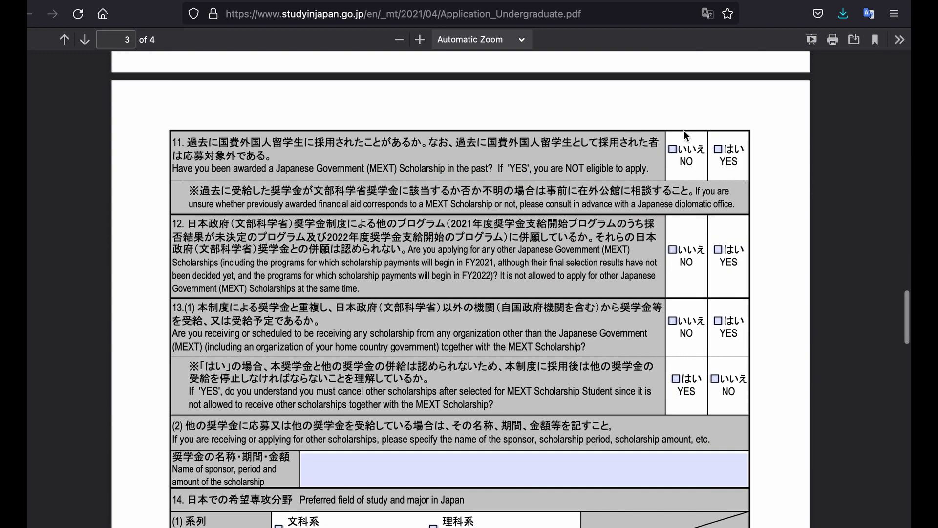
pyautogui.click(718, 149)
pyautogui.click(674, 150)
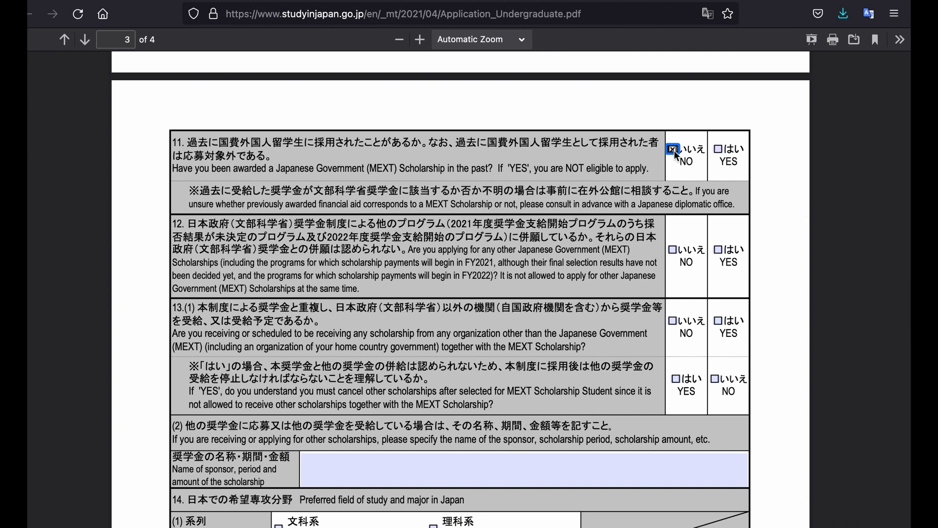
pyautogui.scroll(-4, 680, 201)
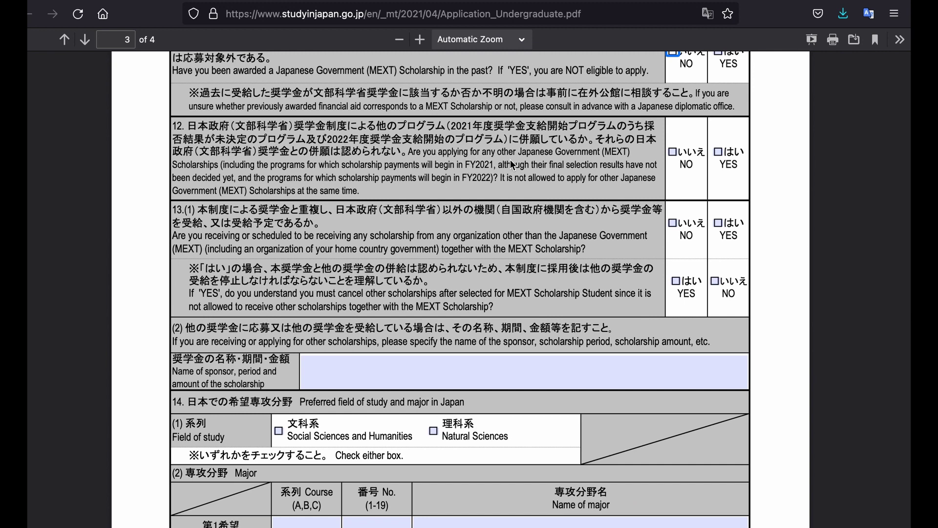
pyautogui.click(717, 153)
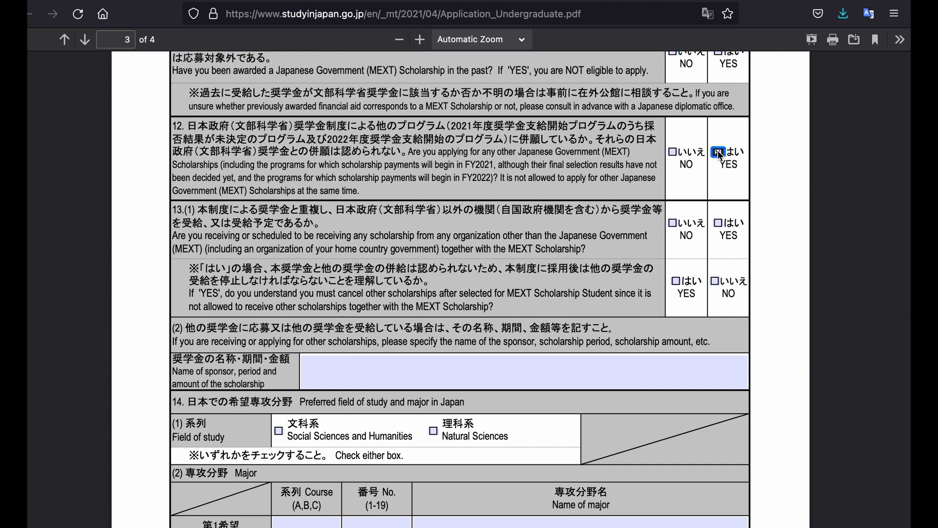
pyautogui.click(673, 151)
pyautogui.scroll(-3, 661, 239)
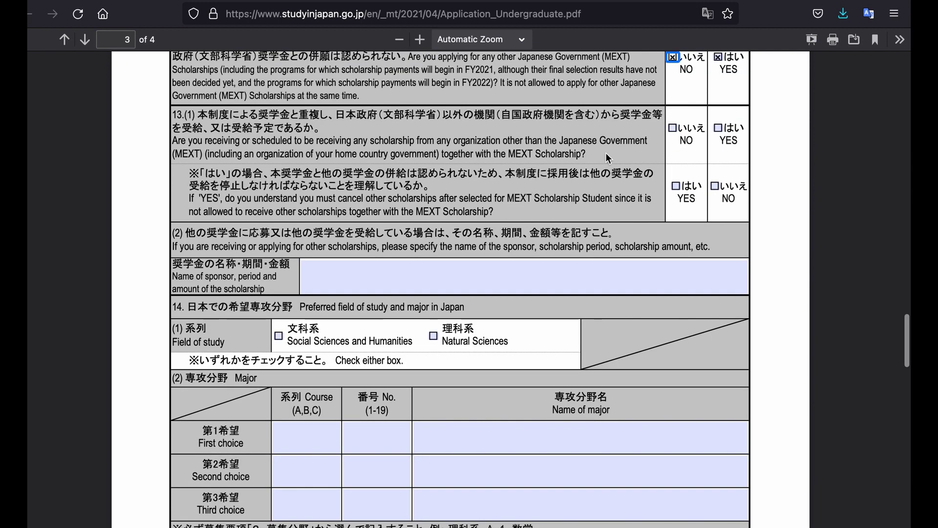
pyautogui.press('Tab')
pyautogui.press('space')
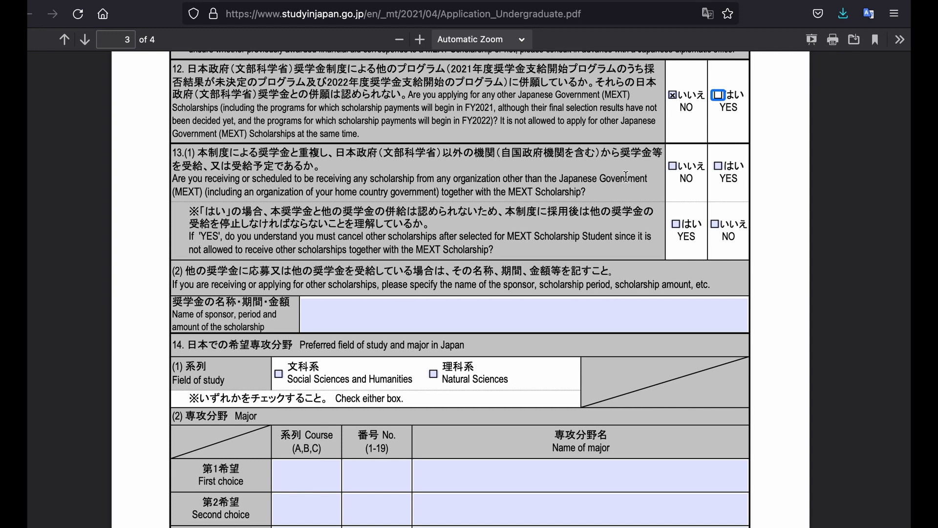
pyautogui.click(677, 163)
pyautogui.scroll(-3, 470, 223)
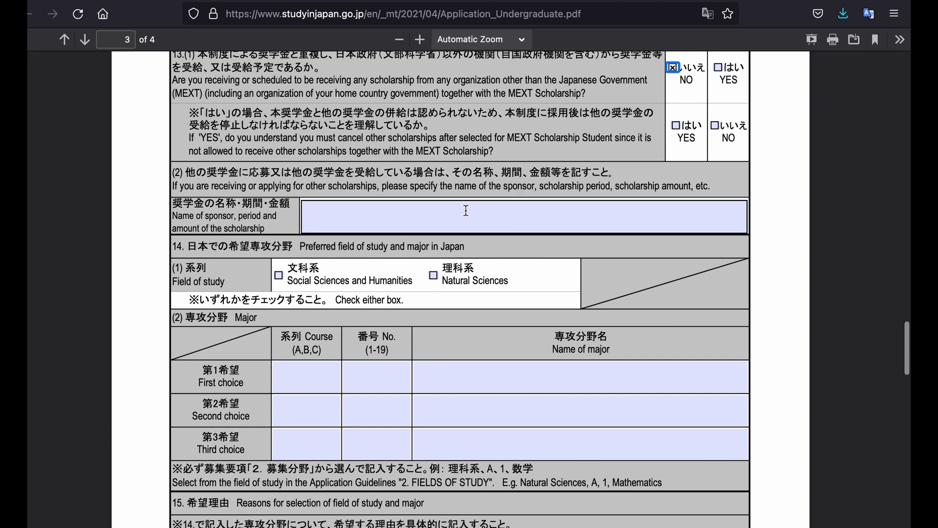
# - Tick Social Sciences and Humanities and enter Human biology as the first-choice major
pyautogui.scroll(-4, 474, 241)
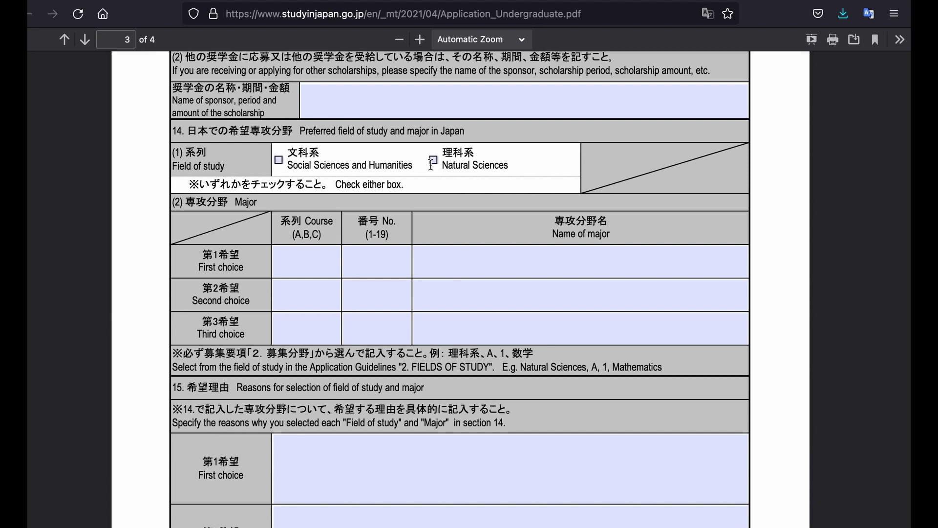
pyautogui.scroll(-1, 466, 222)
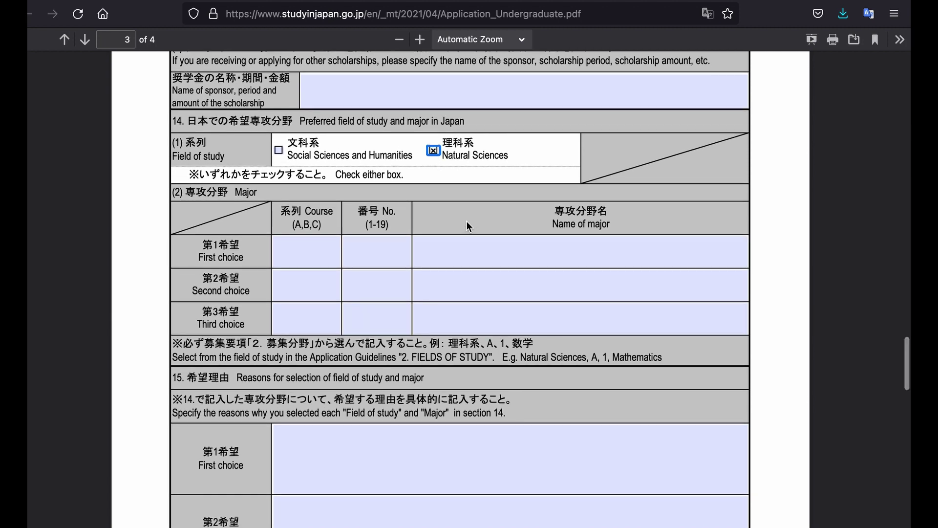
pyautogui.scroll(-2, 468, 226)
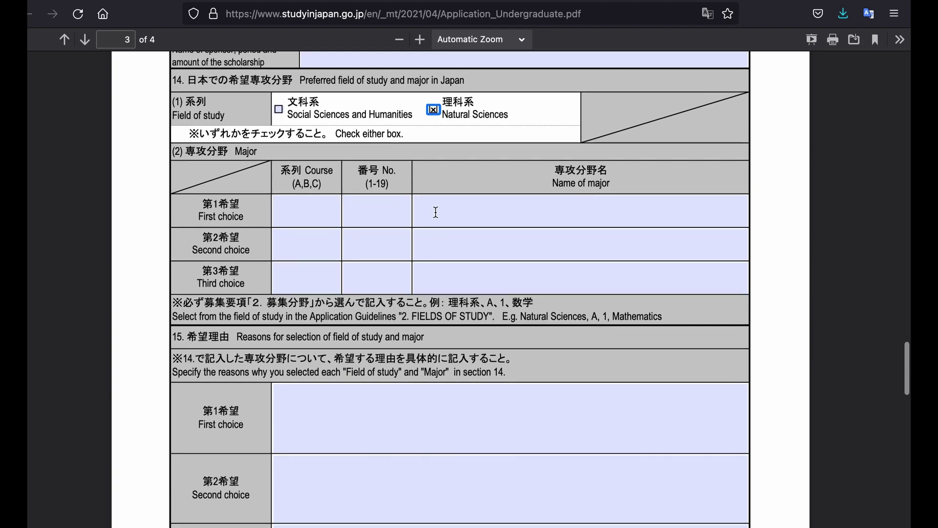
pyautogui.click(473, 218)
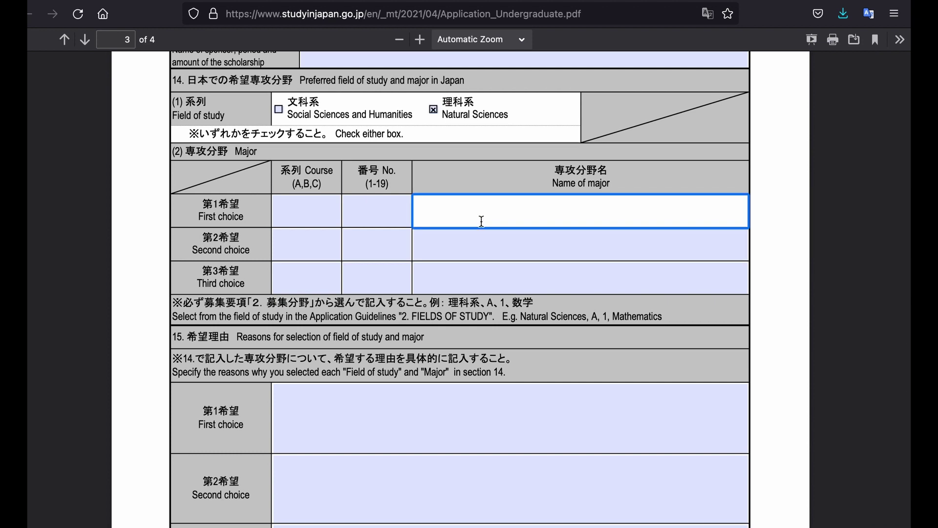
pyautogui.write('Sociology')
pyautogui.click(280, 111)
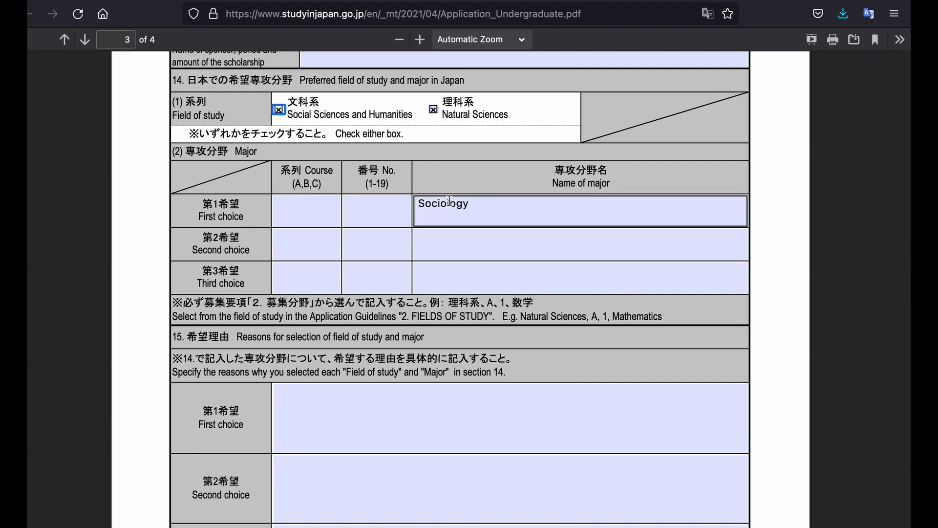
pyautogui.scroll(-2, 382, 262)
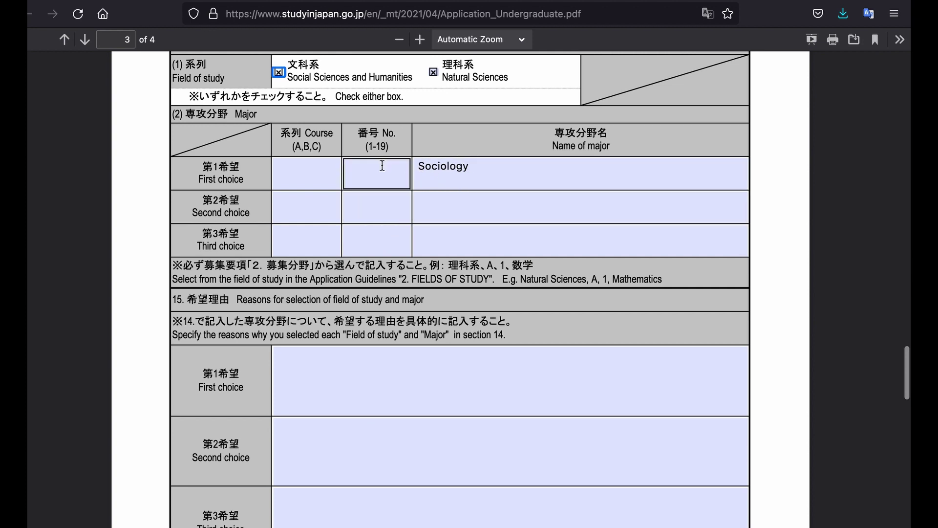
pyautogui.click(464, 170)
pyautogui.moveTo(464, 170); pyautogui.dragTo(421, 171)
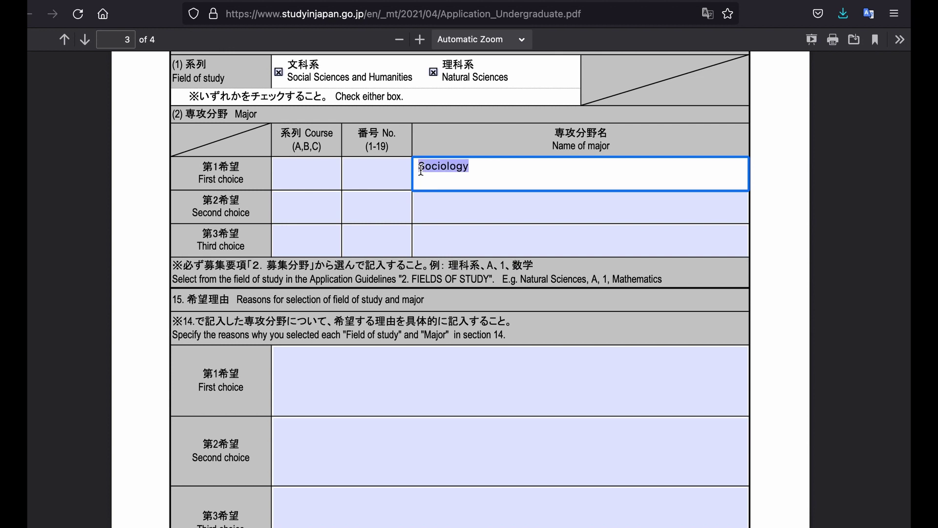
pyautogui.write('Humanbiology')
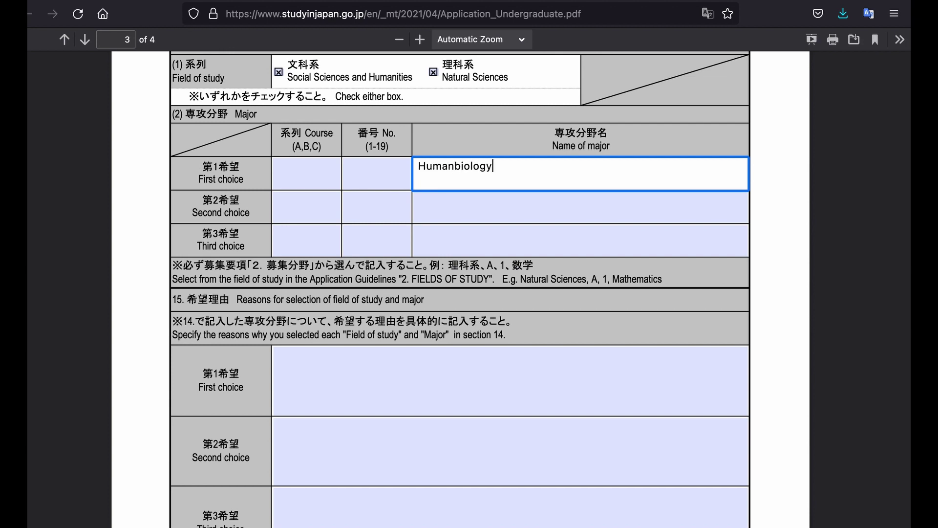
pyautogui.click(455, 165)
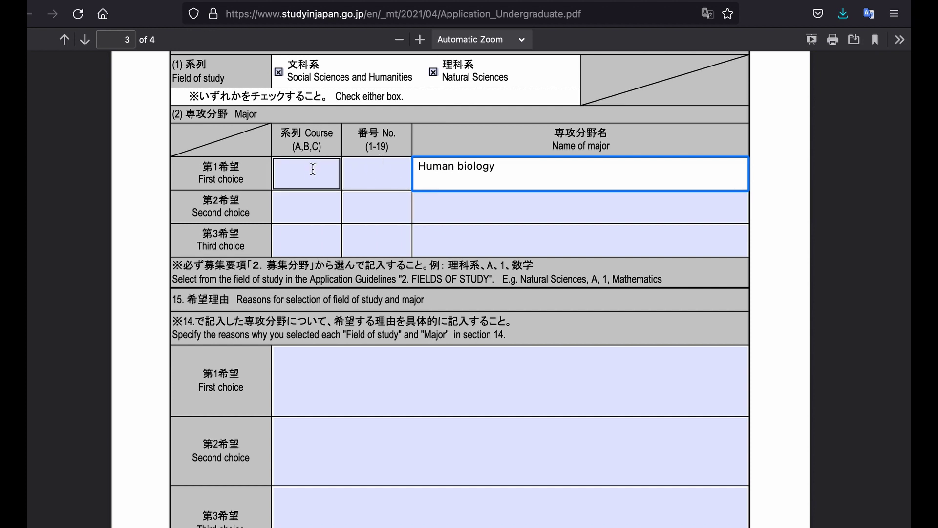
# - Enter Biochemistry and Anthropology as the second- and third-choice majors
pyautogui.scroll(-1, 330, 210)
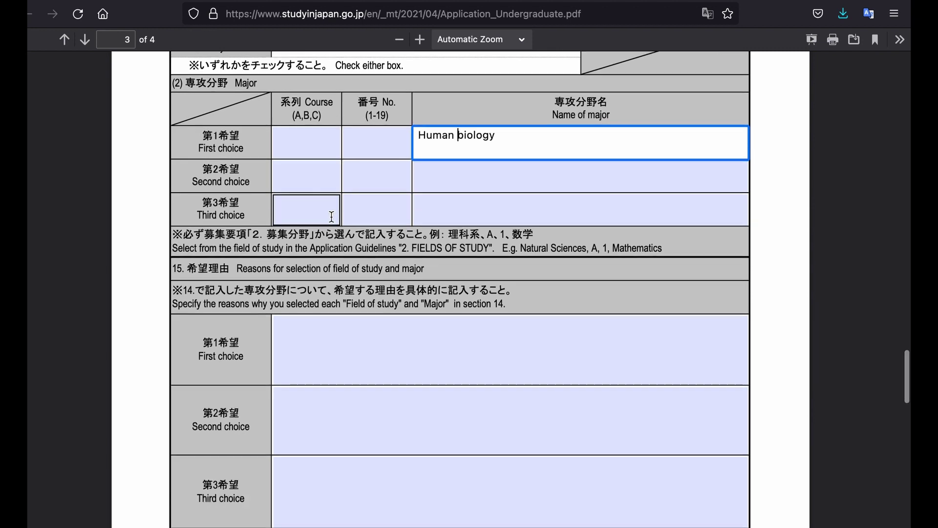
pyautogui.click(436, 172)
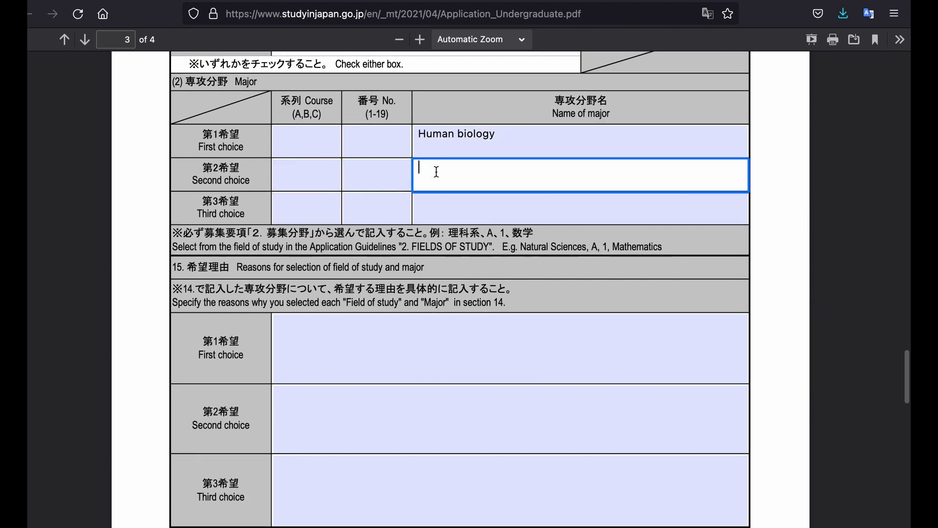
pyautogui.write('Bio')
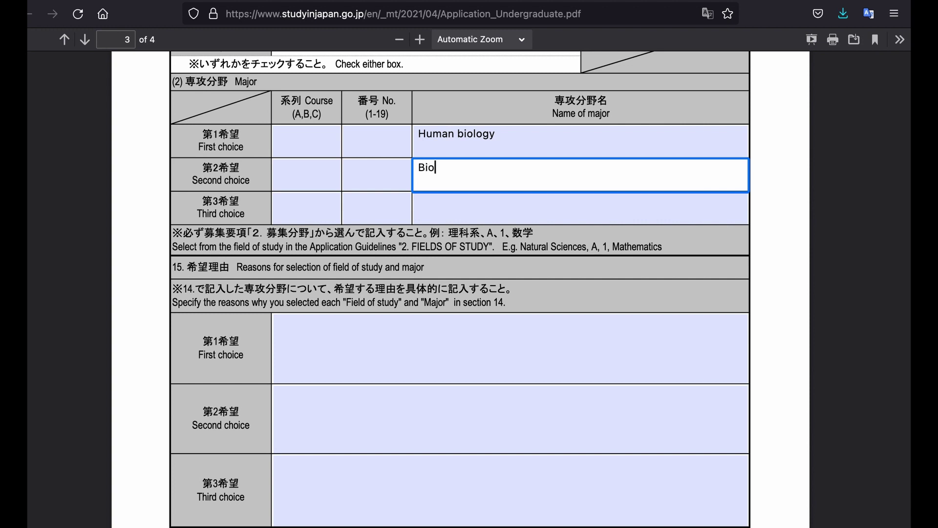
pyautogui.write('chemistry')
pyautogui.click(444, 215)
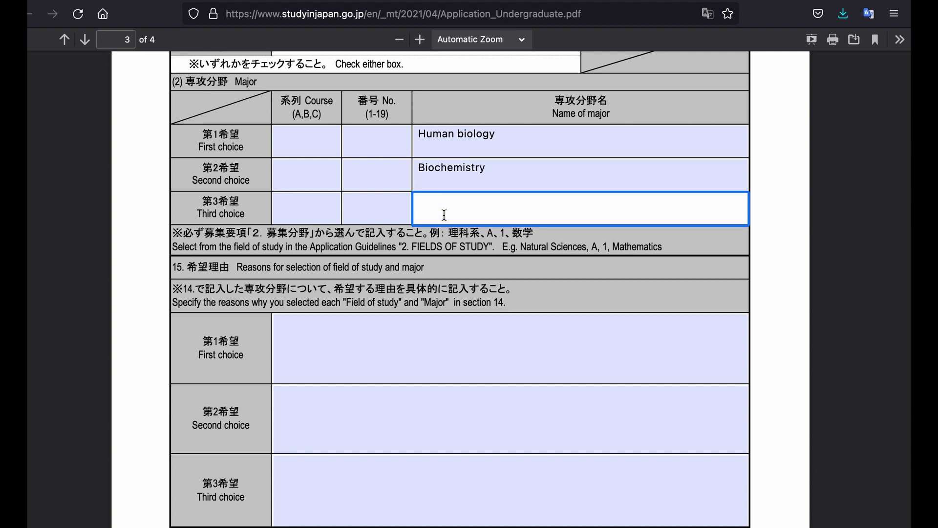
pyautogui.write('S')
pyautogui.write('o')
pyautogui.write('An')
pyautogui.write('thropology')
# - Scroll down to section 15 and place the cursor in the blank First choice reasons field
pyautogui.scroll(-4, 481, 253)
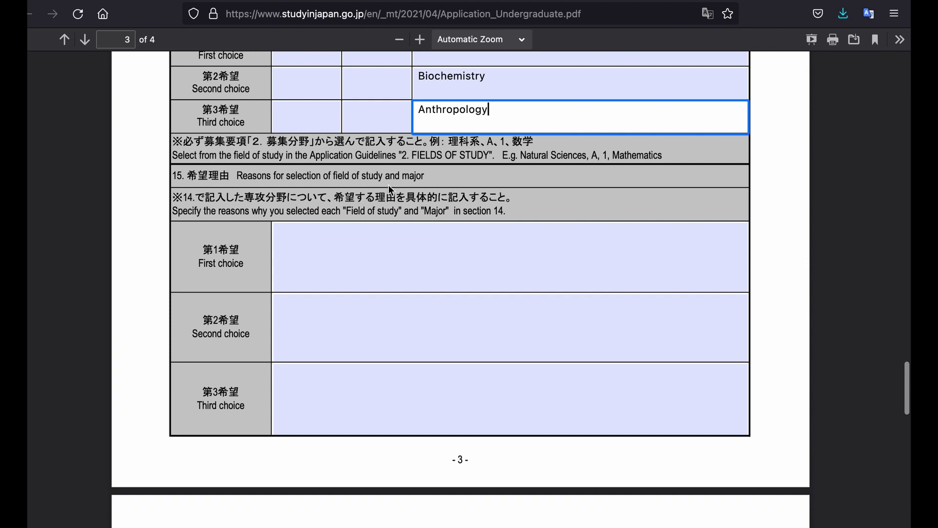
pyautogui.scroll(-3, 378, 188)
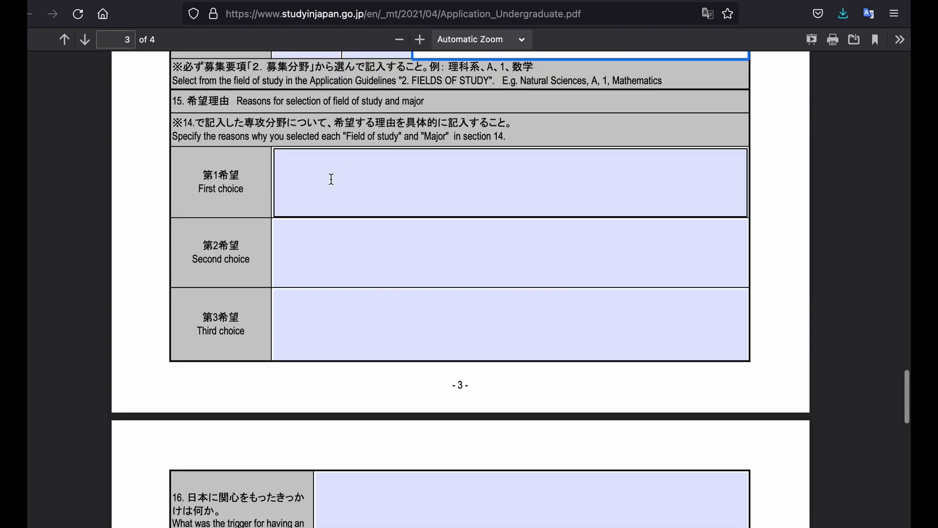
pyautogui.click(331, 179)
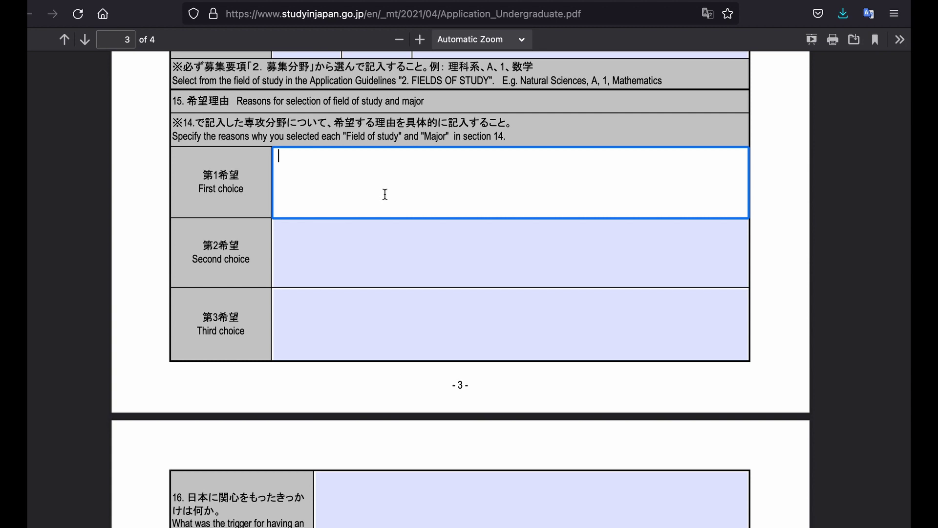
pyautogui.scroll(2, 385, 194)
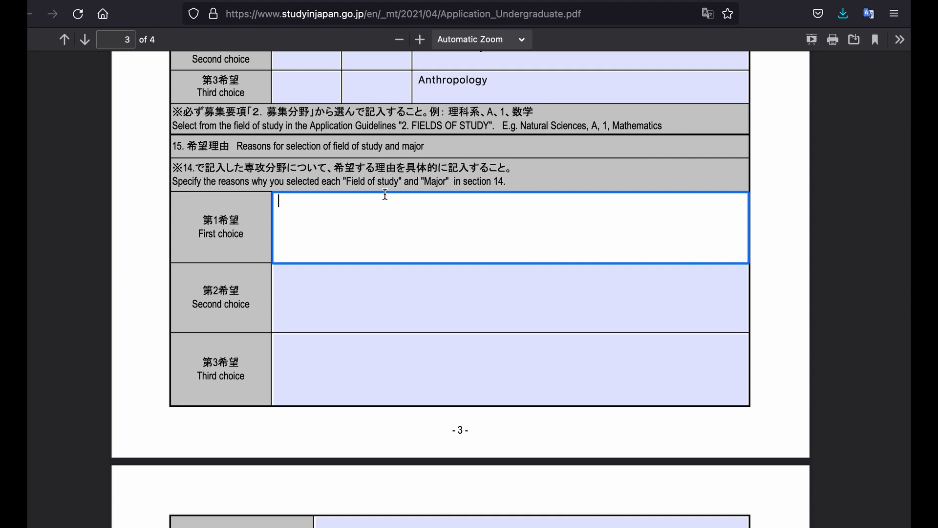
# - Step through the second- and third-choice reasons fields and the interest-in-Japan field, leaving them blank
pyautogui.click(302, 293)
pyautogui.scroll(-1, 303, 294)
pyautogui.scroll(-3, 302, 292)
pyautogui.click(306, 264)
pyautogui.scroll(-3, 306, 264)
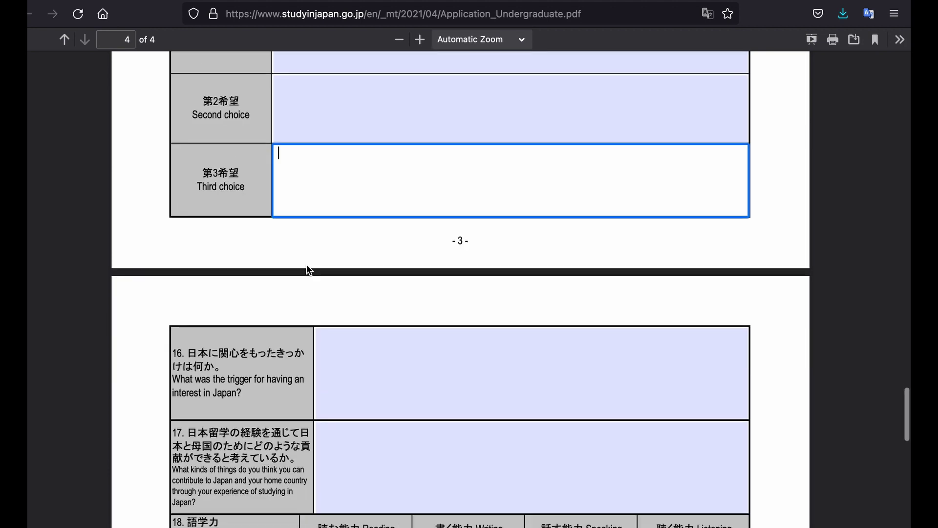
pyautogui.scroll(-3, 307, 265)
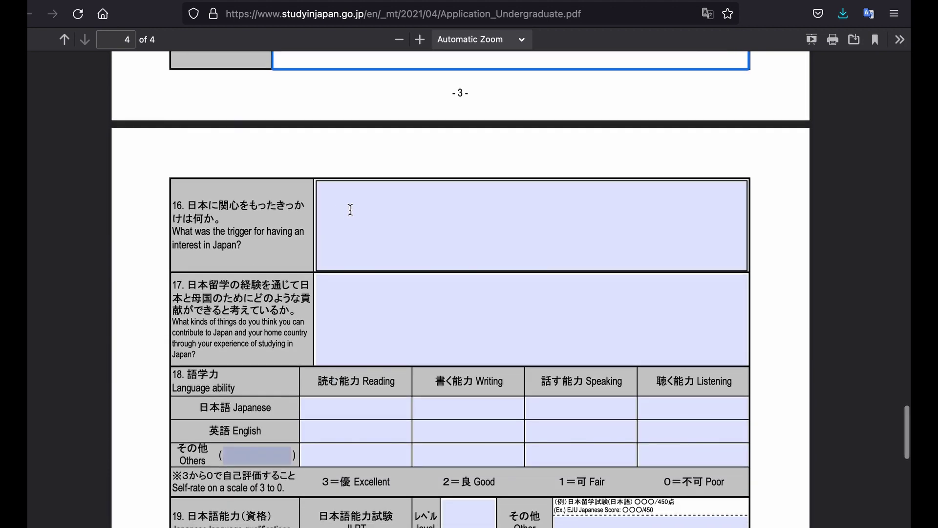
pyautogui.click(452, 202)
# - Scroll down to page 4 until the section 18 Language ability table is visible
pyautogui.scroll(10, 452, 208)
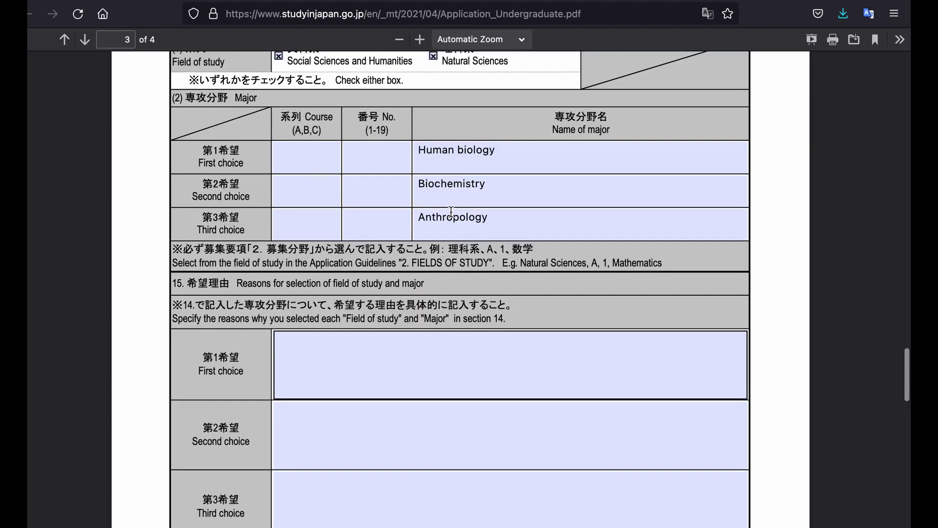
pyautogui.scroll(-10, 450, 211)
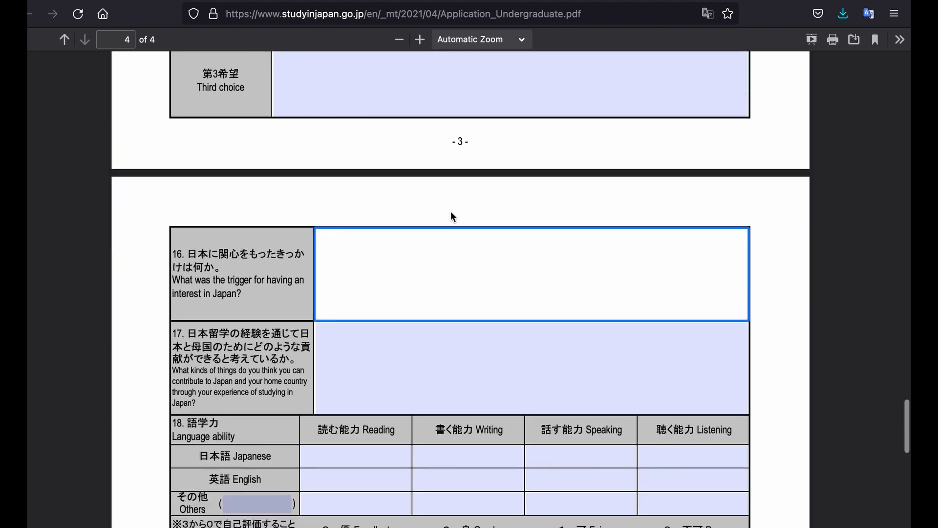
pyautogui.scroll(-3, 451, 216)
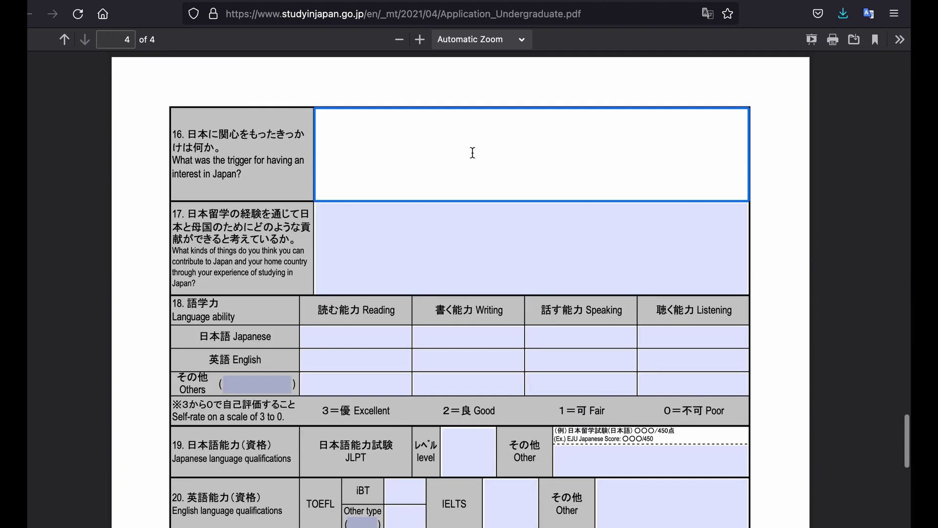
pyautogui.scroll(-4, 416, 206)
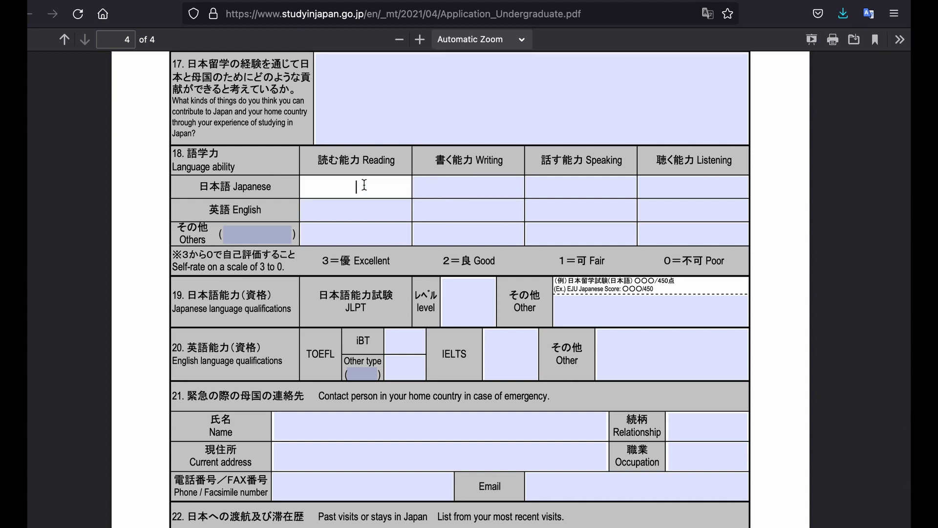
# - Enter French as the other language name in the Language ability table
pyautogui.click(465, 181)
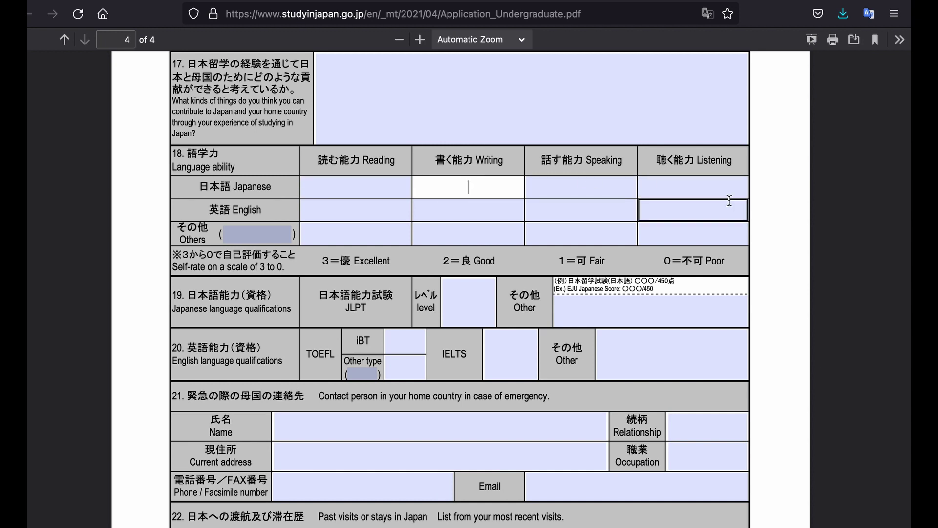
pyautogui.click(349, 208)
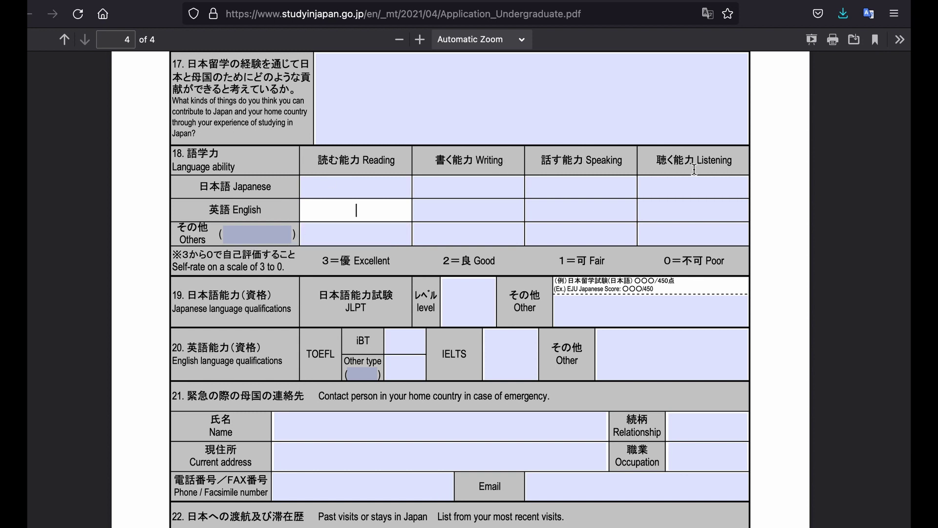
pyautogui.click(245, 236)
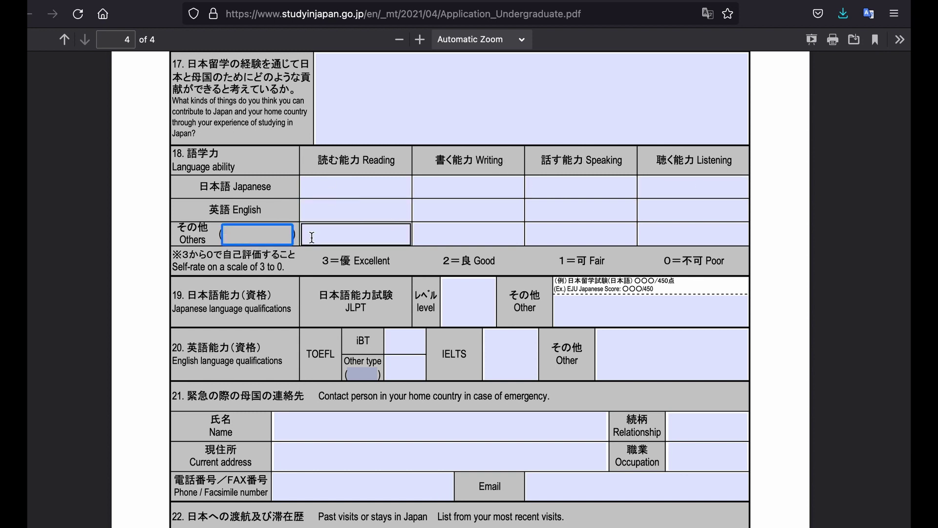
pyautogui.write('French')
pyautogui.click(573, 234)
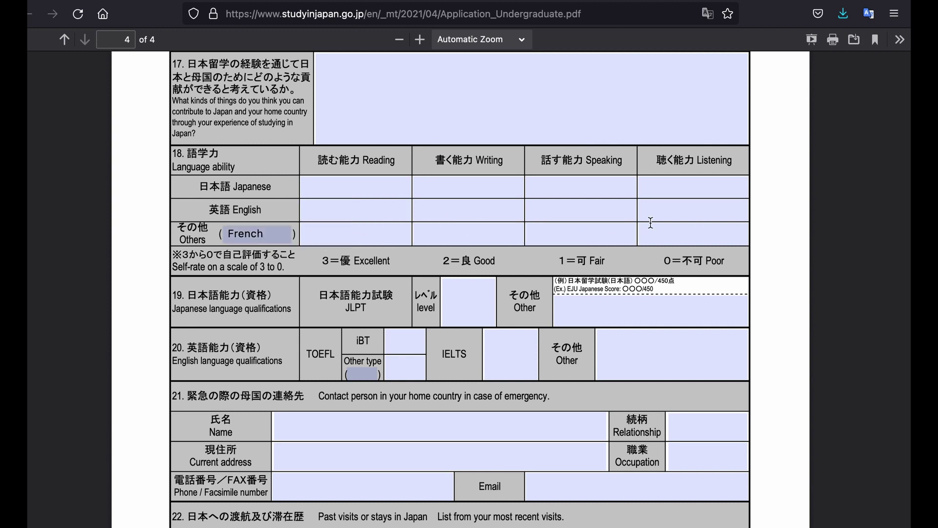
pyautogui.scroll(-3, 414, 195)
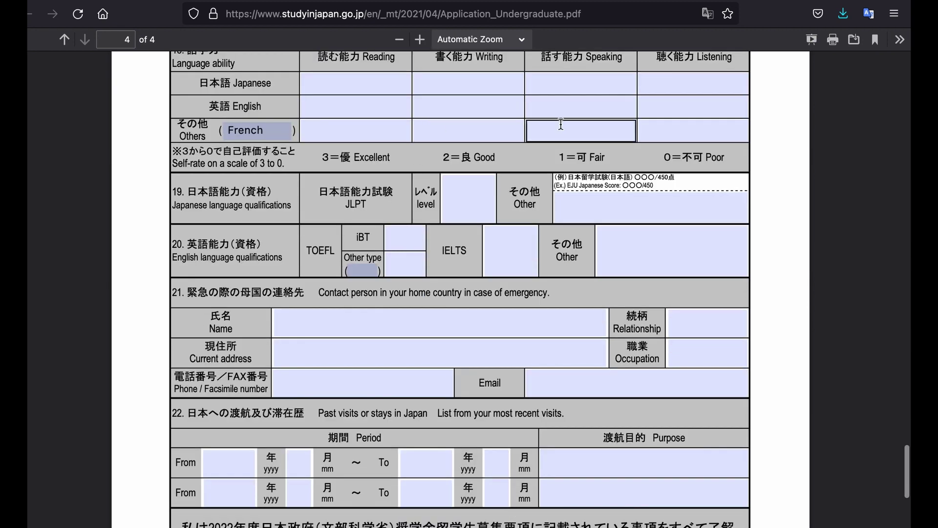
# - Rate French 3, 3, 3, 2, replacing the stray 'native' entries with 3
pyautogui.click(351, 130)
pyautogui.write('3')
pyautogui.press('Tab')
pyautogui.write('native')
pyautogui.press('Tab')
pyautogui.scroll(1, 359, 130)
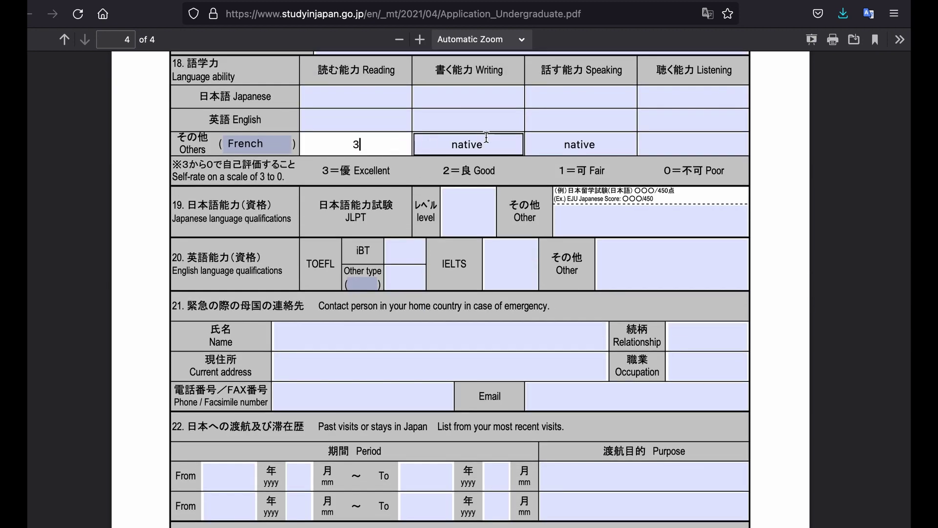
pyautogui.moveTo(486, 144); pyautogui.dragTo(452, 142)
pyautogui.write('3')
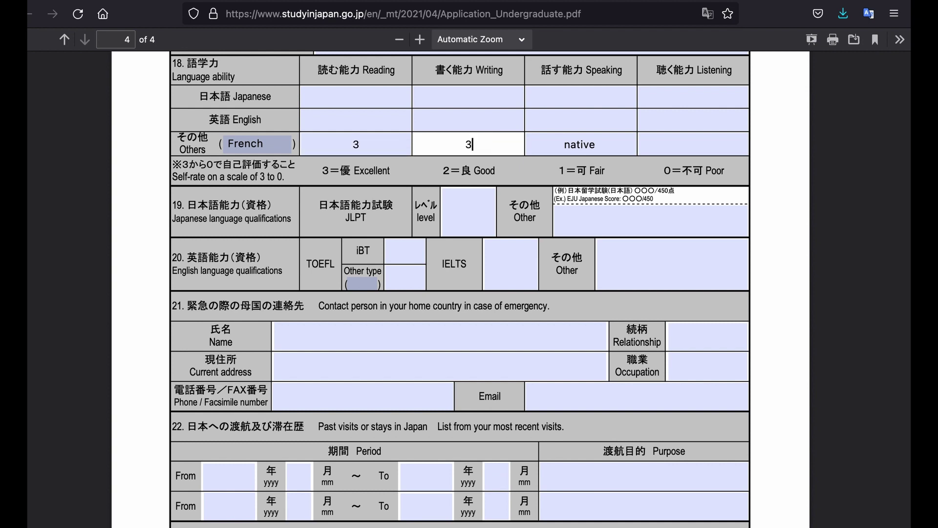
pyautogui.moveTo(597, 145); pyautogui.dragTo(562, 147)
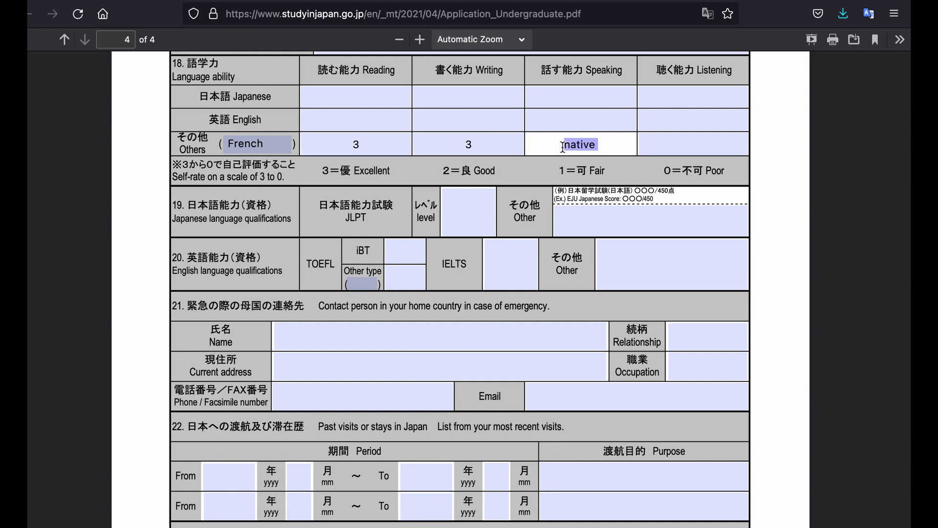
pyautogui.write('3')
pyautogui.click(702, 146)
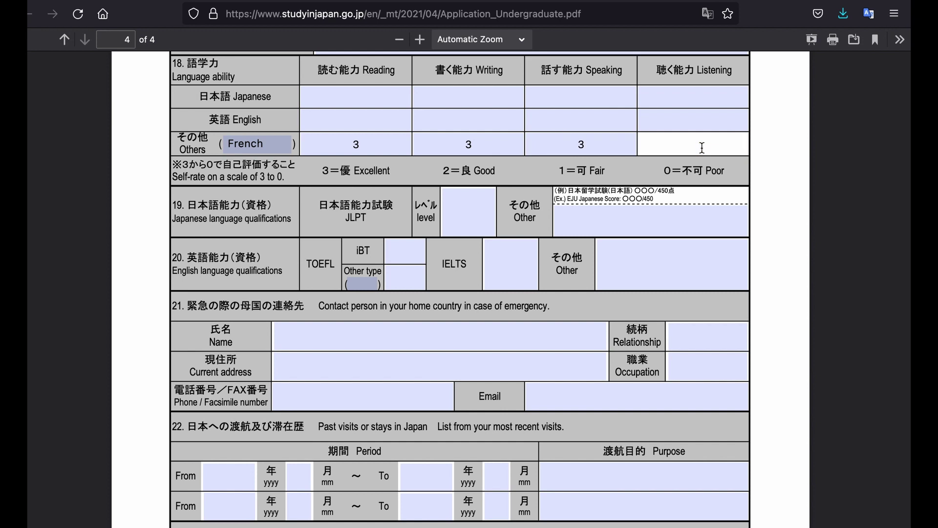
pyautogui.write('2')
# - Rate English 3 in all four skills: reading, writing, speaking and listening
pyautogui.click(353, 117)
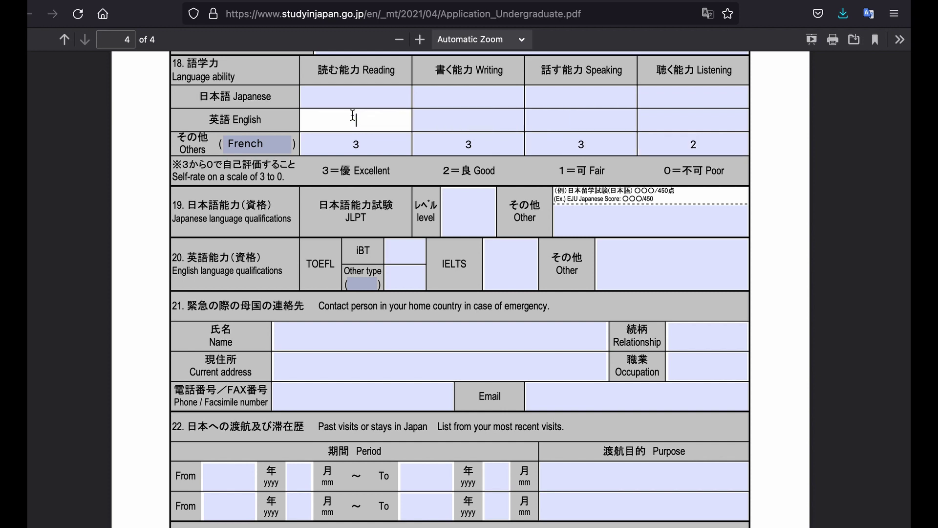
pyautogui.write('3')
pyautogui.press('Tab')
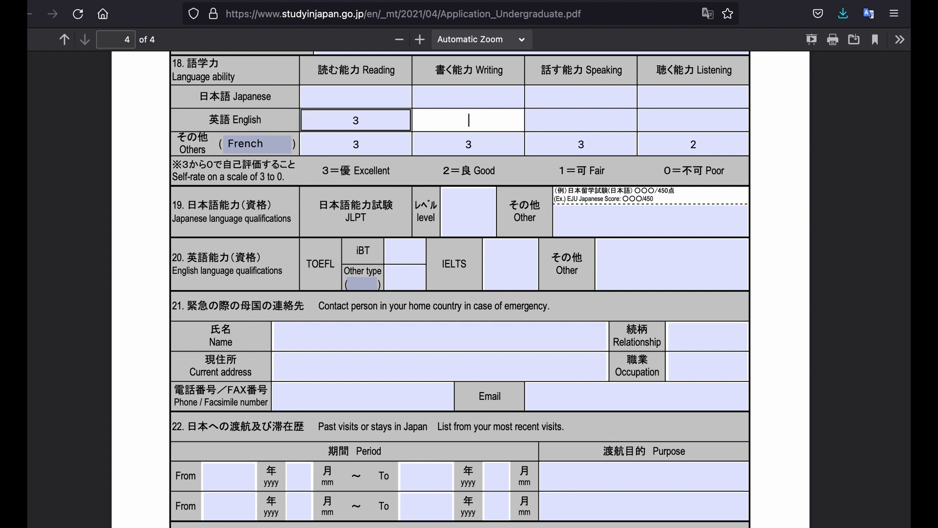
pyautogui.write('3')
pyautogui.press('Tab')
pyautogui.write('3')
pyautogui.press('Tab')
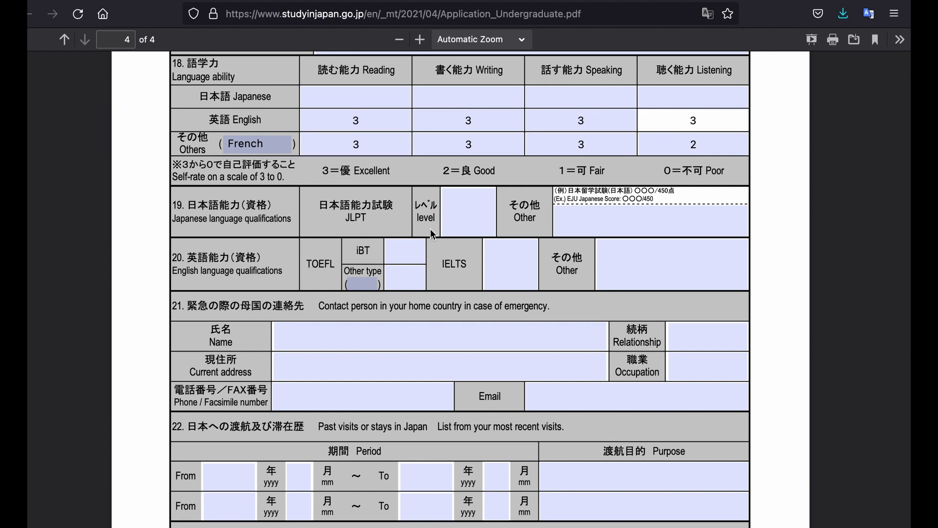
pyautogui.scroll(-1, 445, 269)
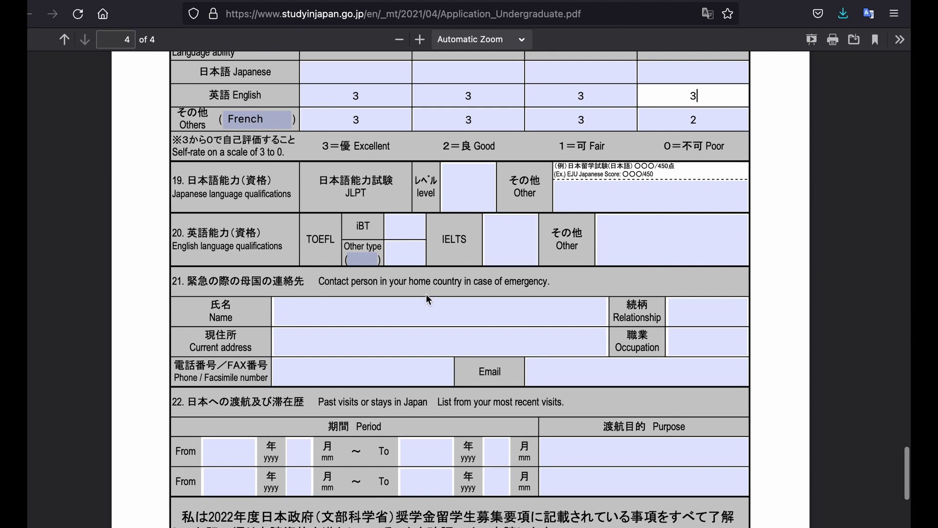
# - Scroll down to the signature row at the end of page 4, then back up to page 1
pyautogui.scroll(-4, 426, 294)
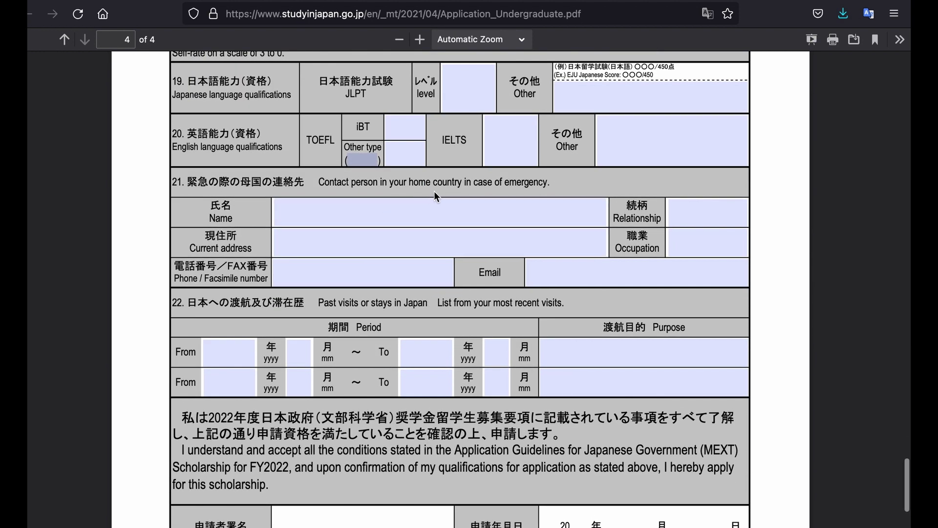
pyautogui.scroll(-3, 520, 243)
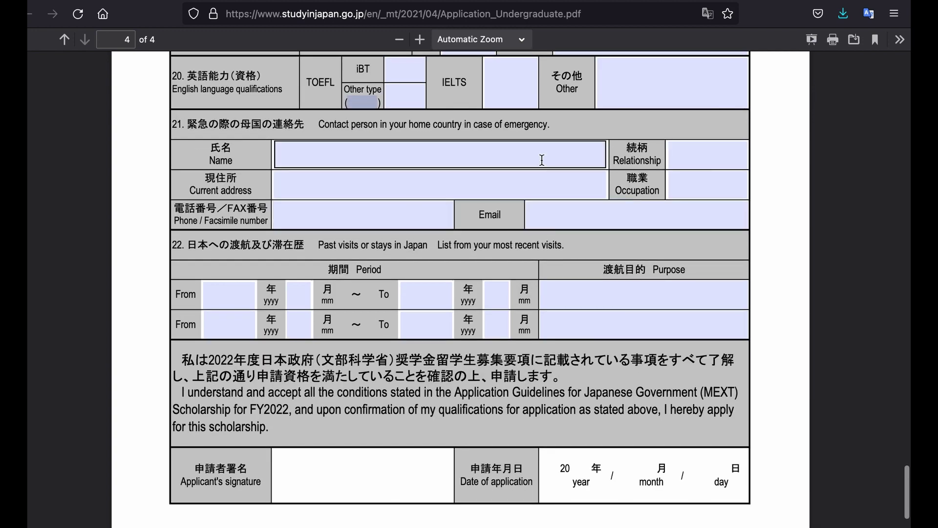
pyautogui.scroll(-5, 429, 257)
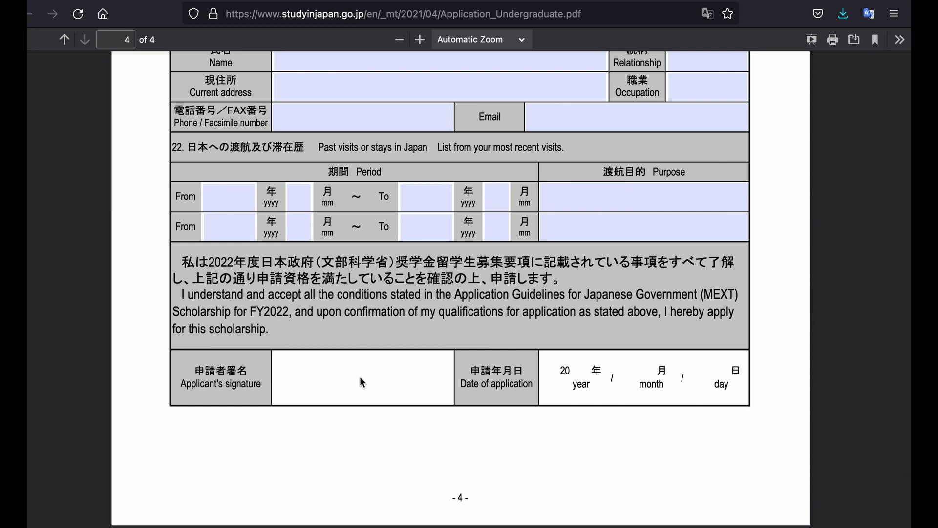
pyautogui.scroll(20, 569, 375)
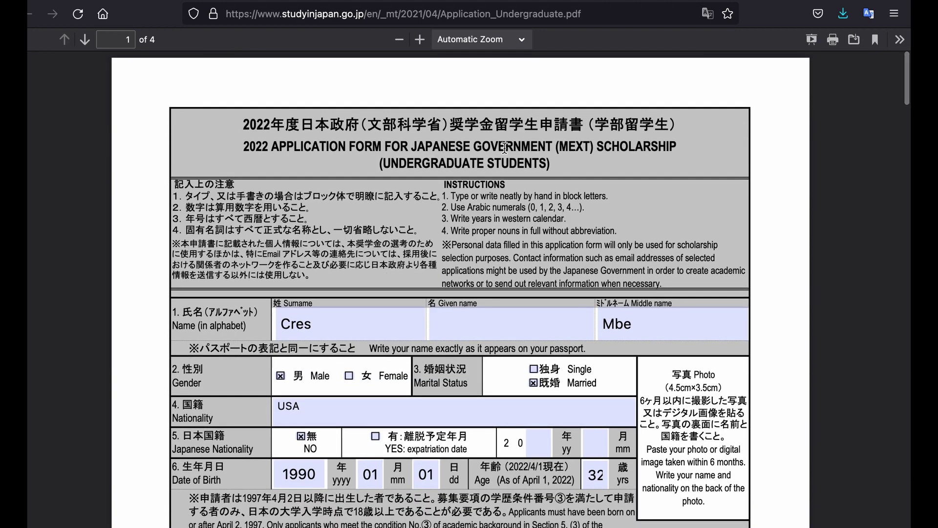
# - Highlight the words 'UNDERGRADUATE STUDENTS' in the form title on page 1
pyautogui.scroll(-1, 504, 149)
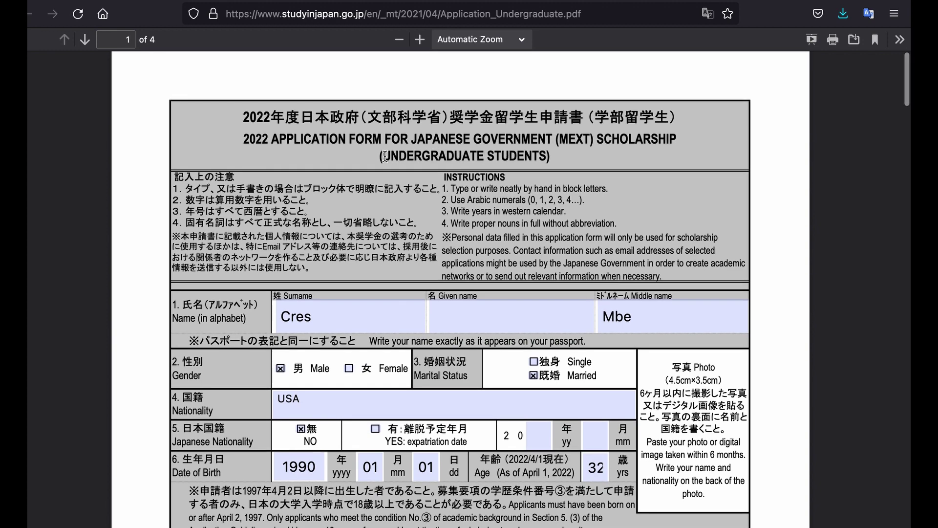
pyautogui.moveTo(385, 156); pyautogui.dragTo(545, 151)
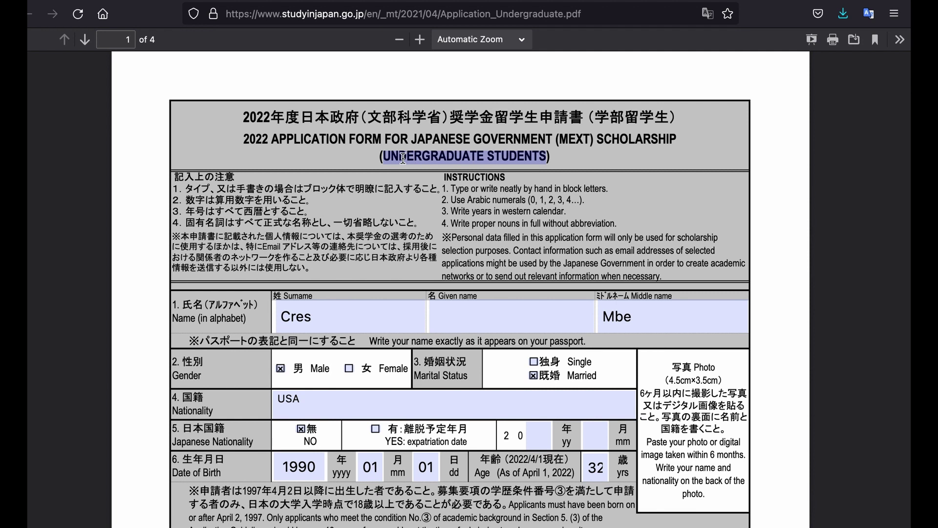